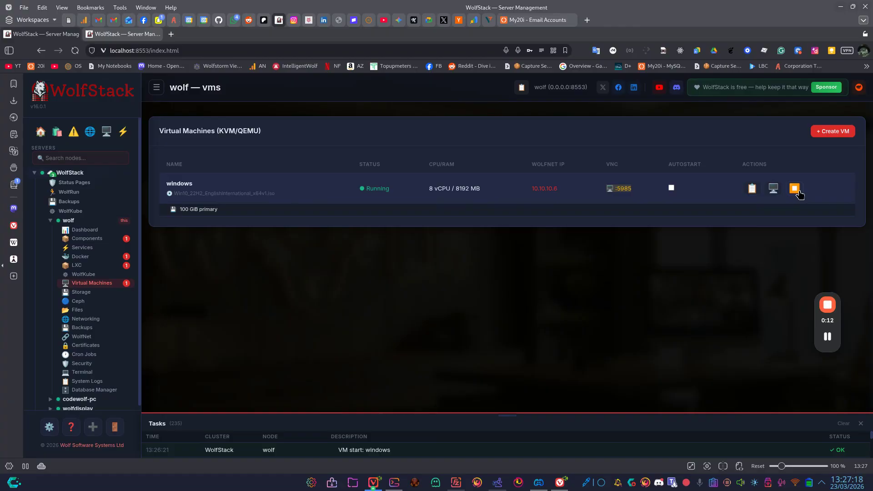
# Stop the windows virtual machine and view its general VM settings without changing them
pyautogui.click(796, 189)
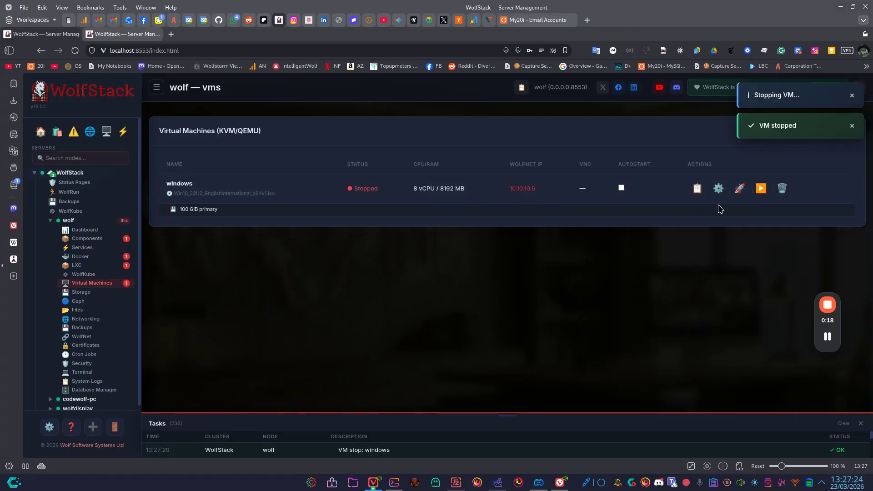
pyautogui.click(718, 188)
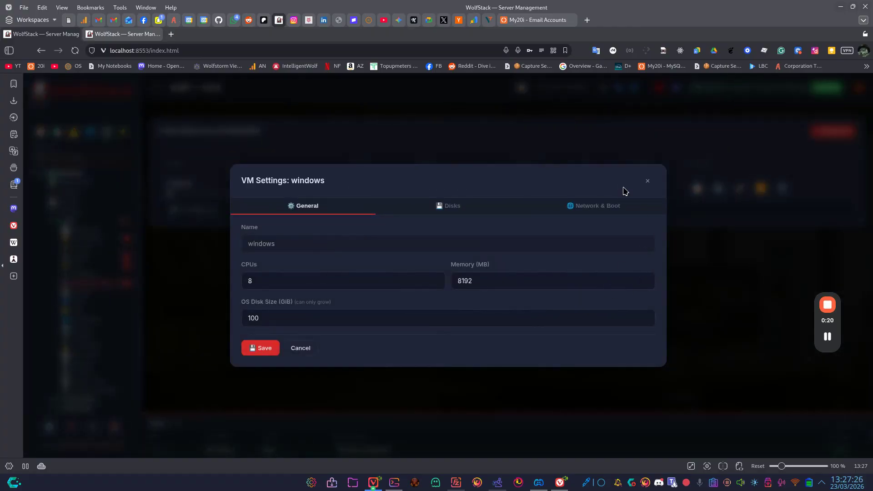
pyautogui.click(647, 181)
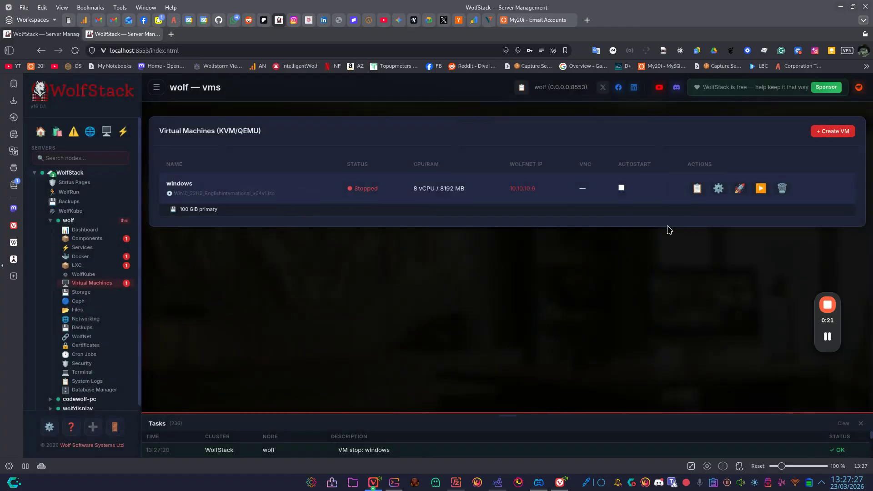
# Draft a new virtual machine named windows with 4 CPUs and 8192 MB of memory
pyautogui.click(819, 135)
pyautogui.click(432, 244)
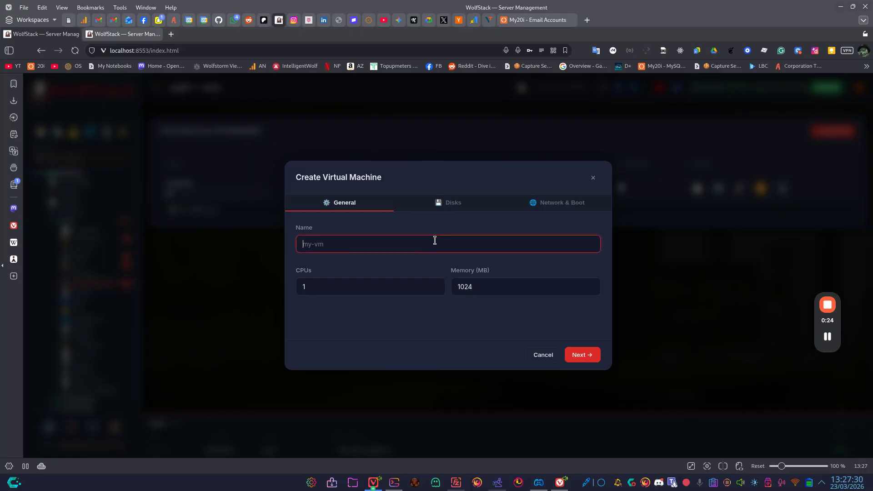
pyautogui.write('windows')
pyautogui.press('Tab')
pyautogui.write('4')
pyautogui.press('Tab')
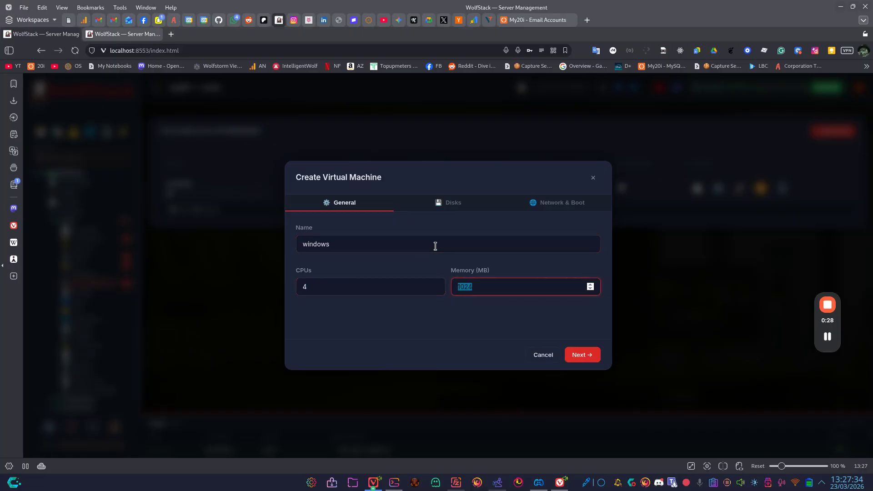
pyautogui.write('8192')
pyautogui.press('Return')
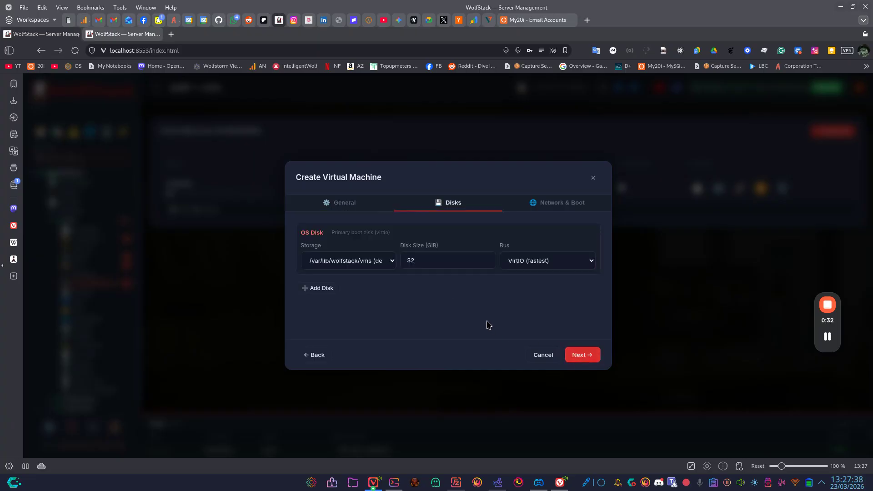
# Review the Network & Boot options for the draft virtual machine and discard the draft
pyautogui.click(575, 203)
pyautogui.click(443, 198)
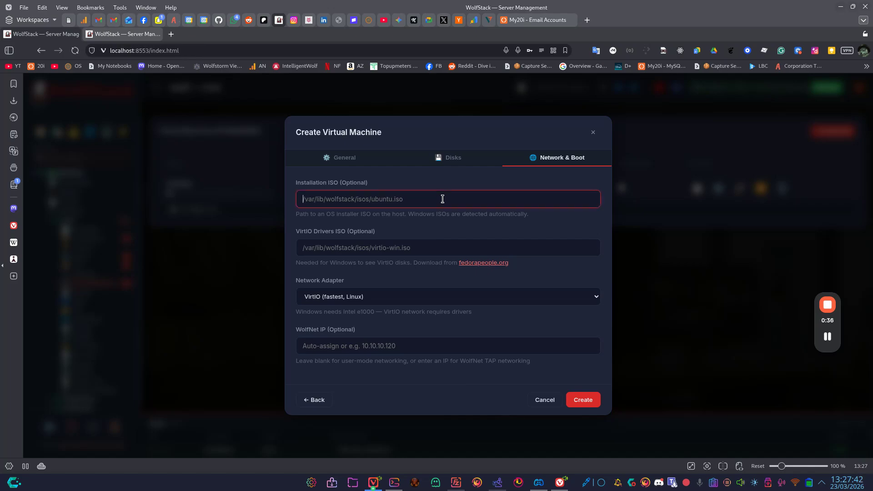
pyautogui.click(593, 133)
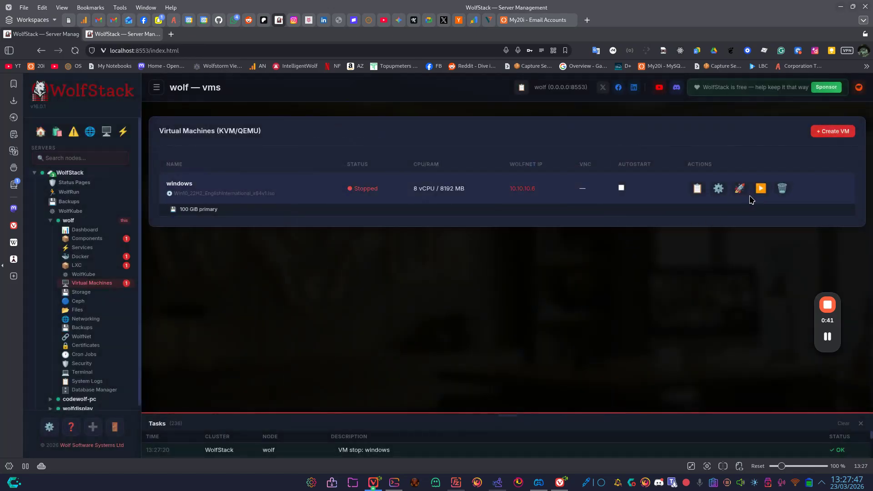
# Start the existing windows virtual machine, bring up its VM console and reload the console to reconnect
pyautogui.click(764, 195)
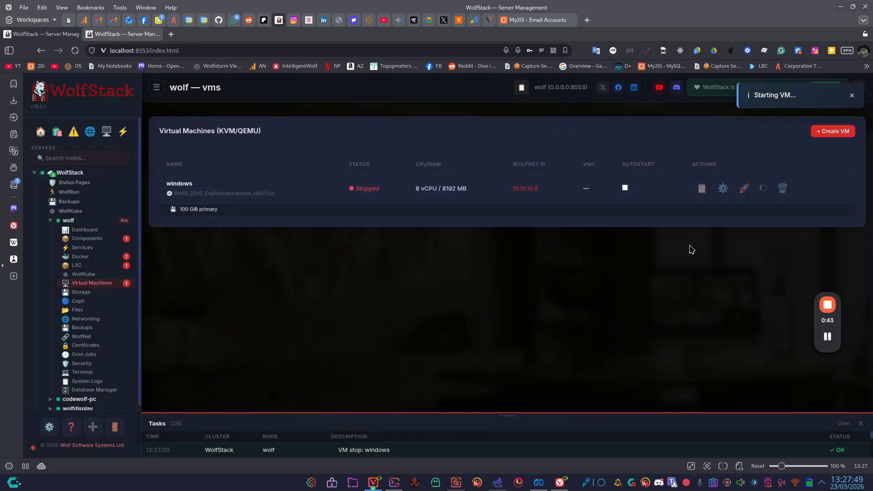
pyautogui.moveTo(373, 482)
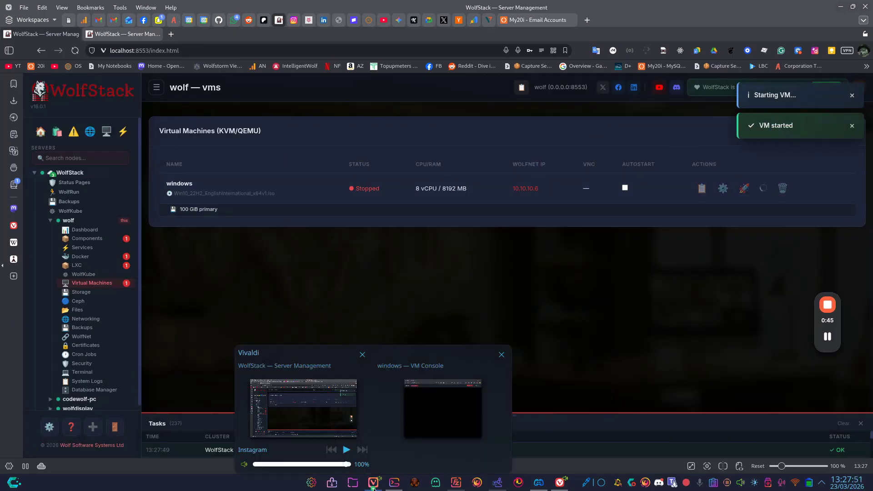
pyautogui.click(417, 432)
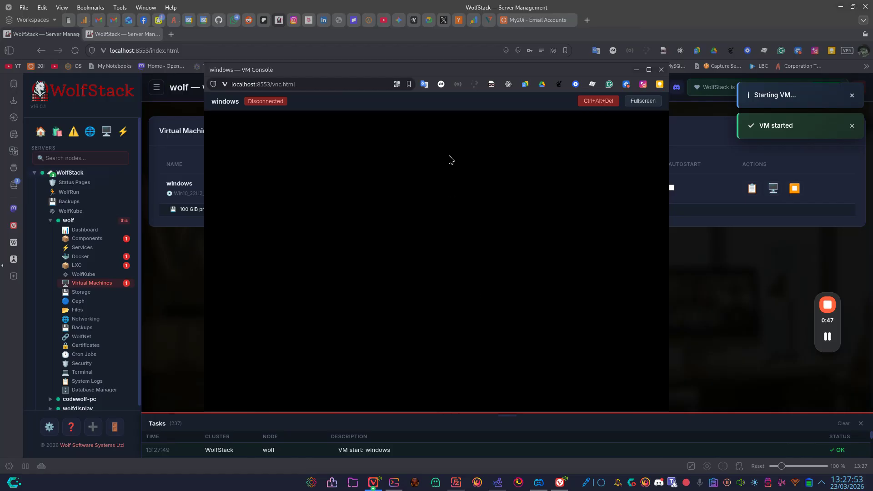
pyautogui.moveTo(455, 73); pyautogui.dragTo(507, 77)
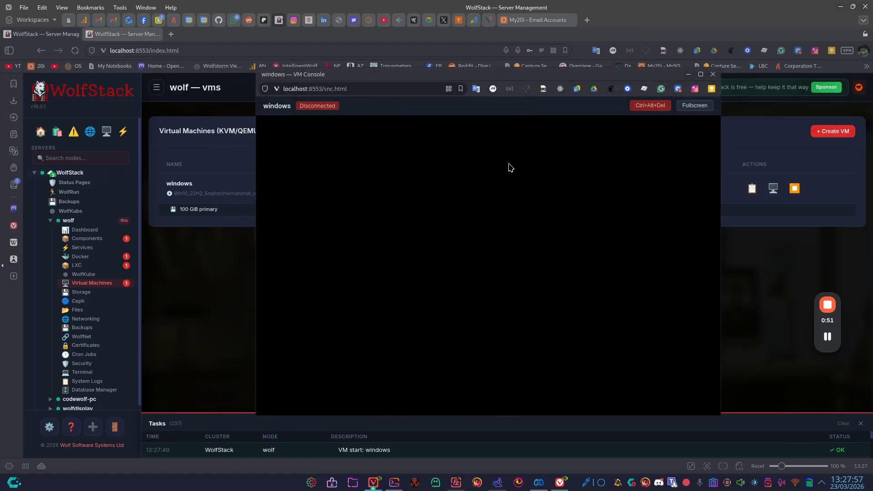
pyautogui.press('F5')
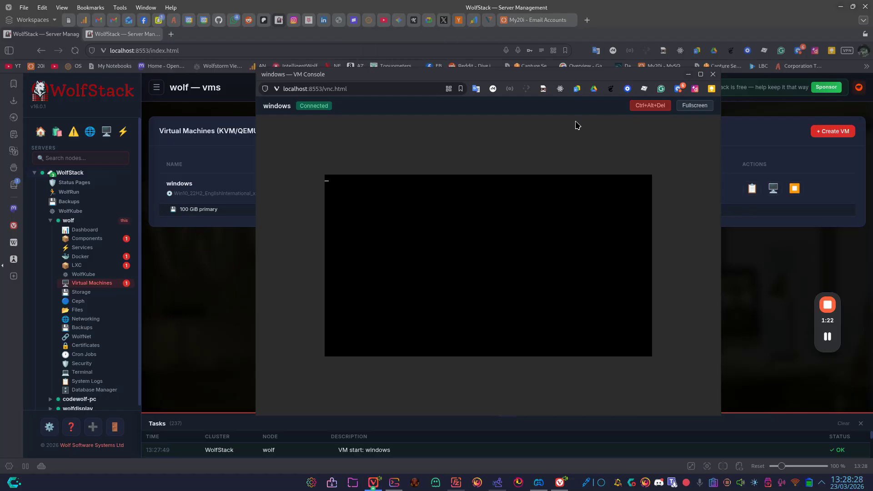
# Accept the English (United Kingdom) language and keyboard settings in the VM console and start the Windows installation in a maximized window
pyautogui.moveTo(555, 79); pyautogui.dragTo(0, 74)
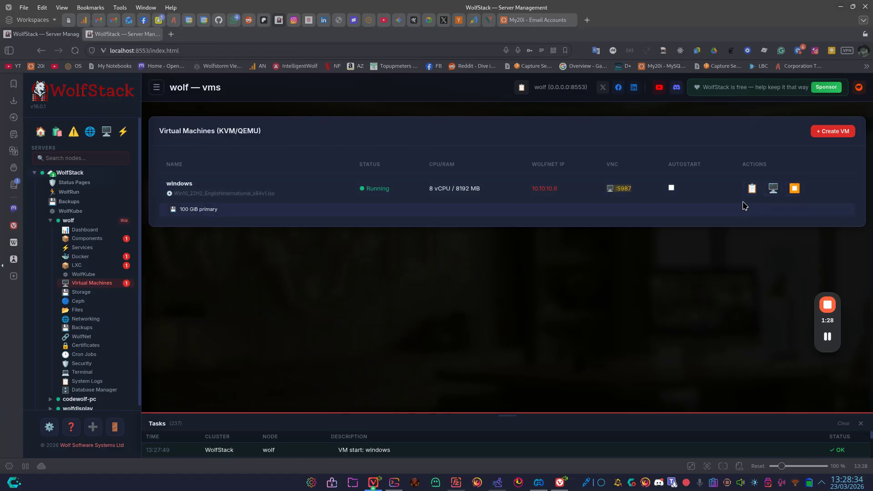
pyautogui.moveTo(0, 73); pyautogui.dragTo(376, 71)
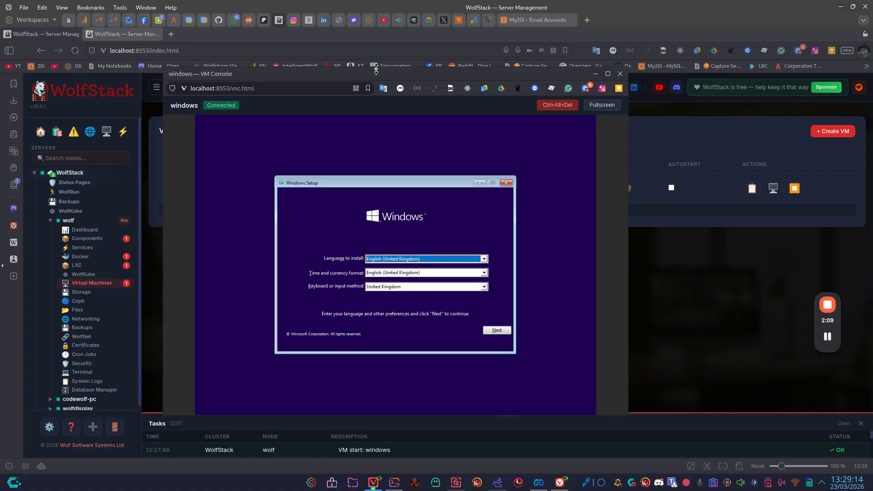
pyautogui.click(495, 332)
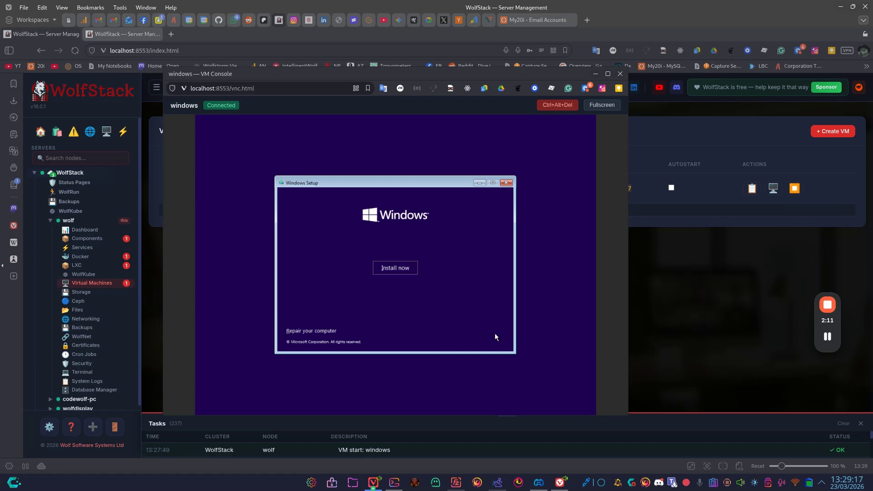
pyautogui.click(411, 268)
pyautogui.click(608, 74)
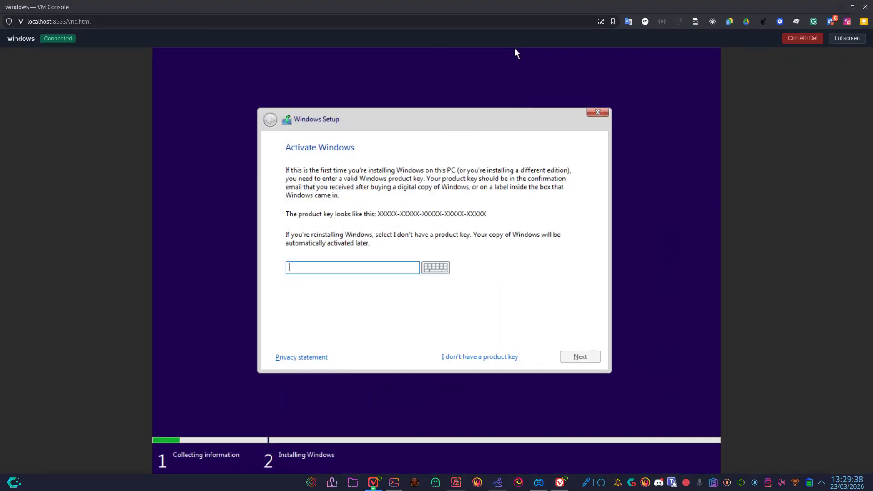
# Continue Windows Setup without a product key and choose Windows 10 Pro as the operating system
pyautogui.click(518, 357)
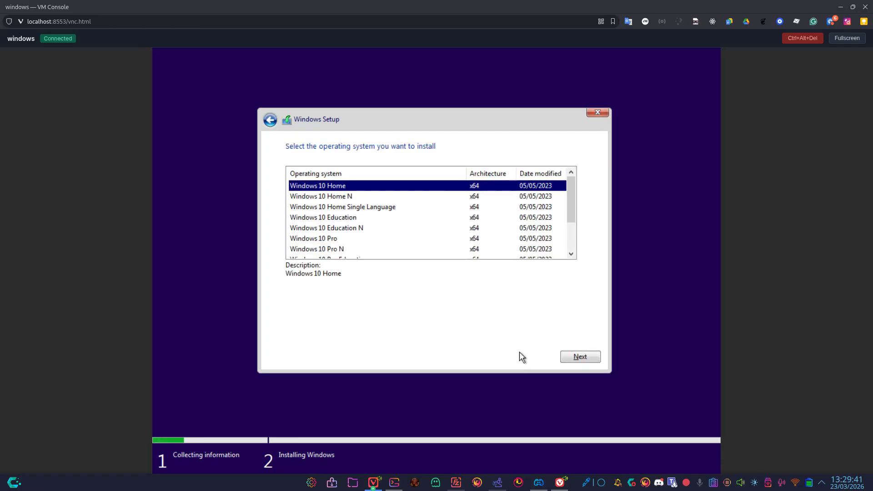
pyautogui.click(449, 241)
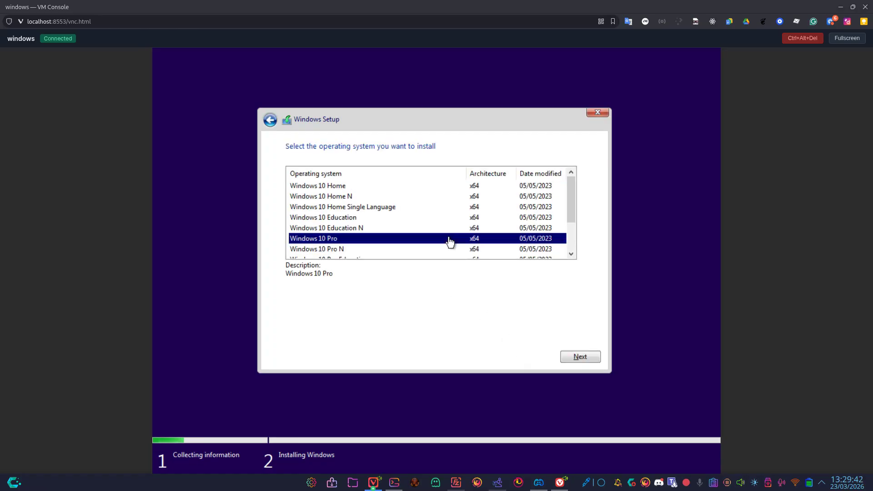
pyautogui.click(564, 354)
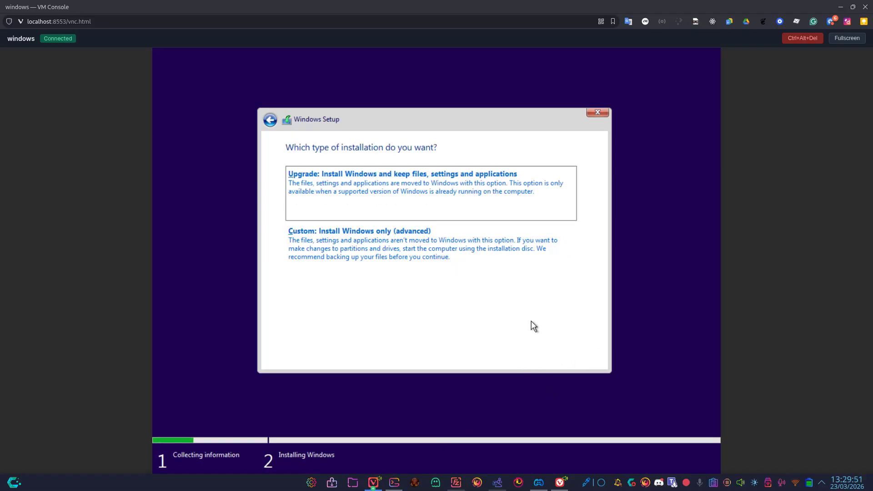
# Choose the custom Windows-only installation and install onto the Drive 0 unallocated space
pyautogui.click(501, 269)
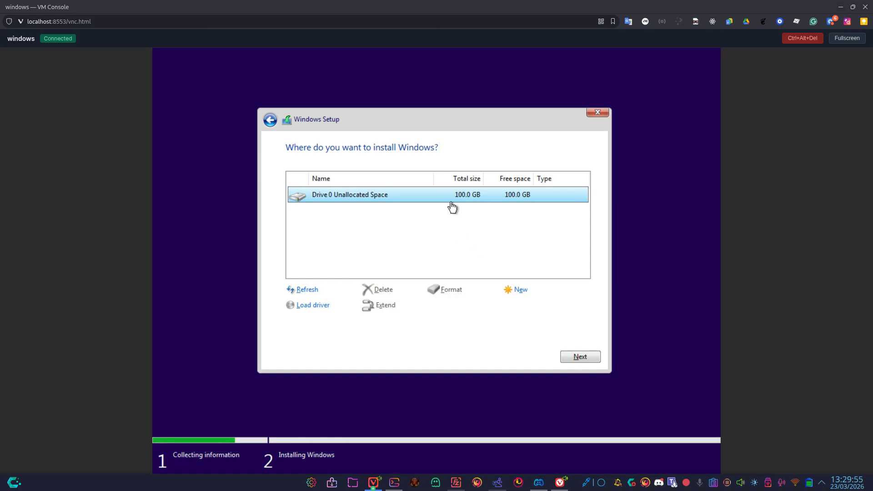
pyautogui.click(574, 355)
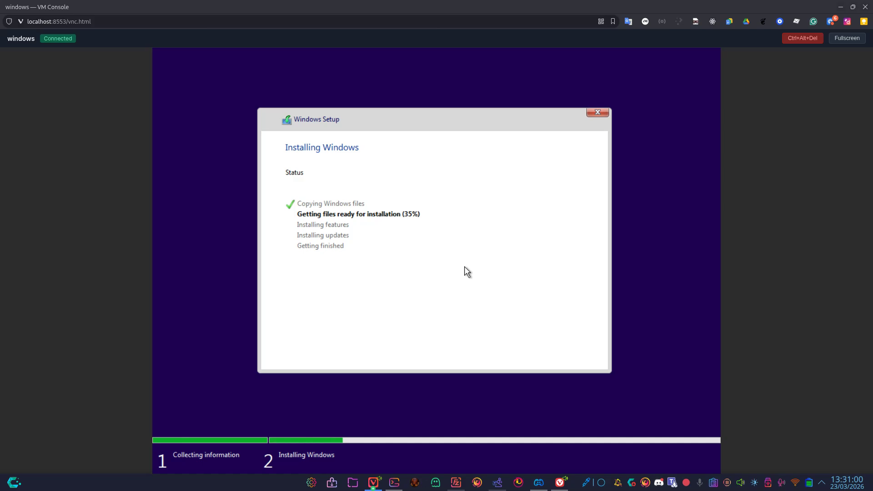
# Move the VM console aside, then examine the Create IP Mapping form in the wolf node's networking settings and close it
pyautogui.moveTo(412, 7); pyautogui.dragTo(0, 82)
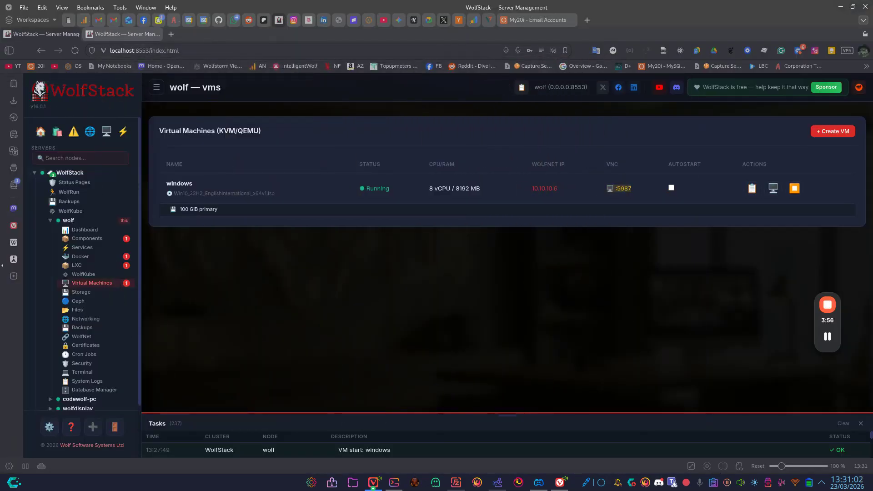
pyautogui.click(94, 319)
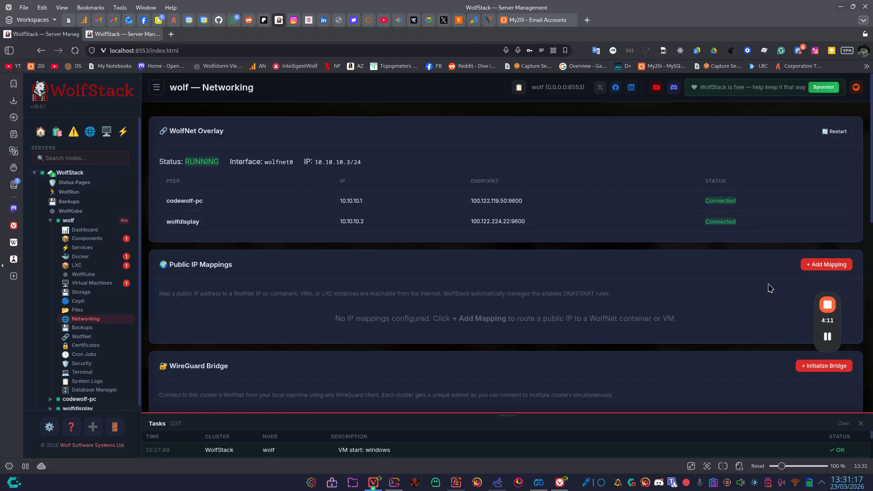
pyautogui.click(827, 265)
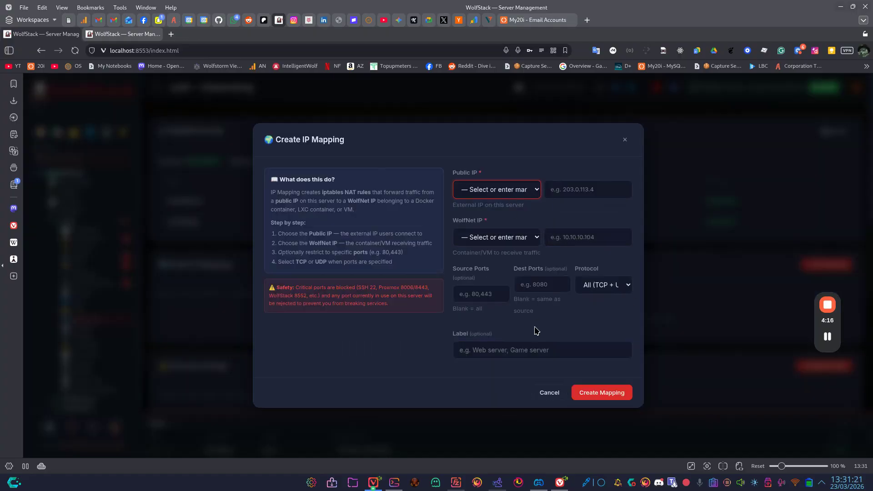
pyautogui.click(550, 393)
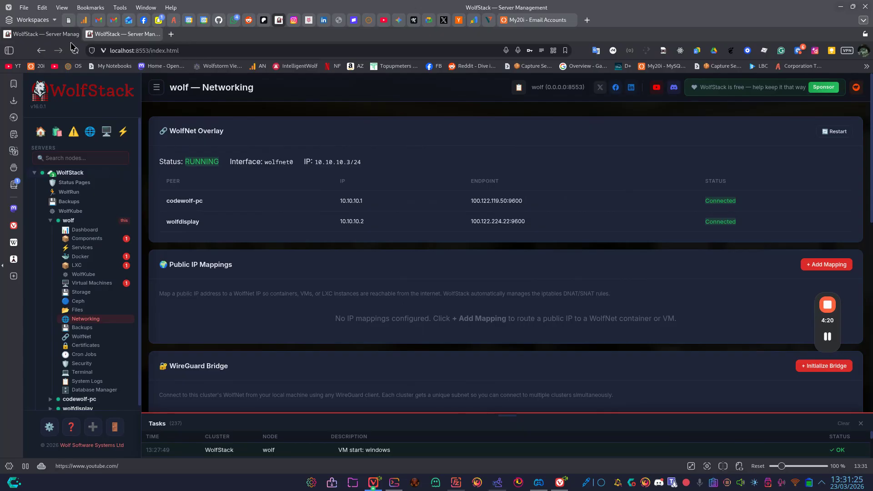
# Switch to the other WolfStack session and view the networking settings of the cynthia node
pyautogui.click(43, 34)
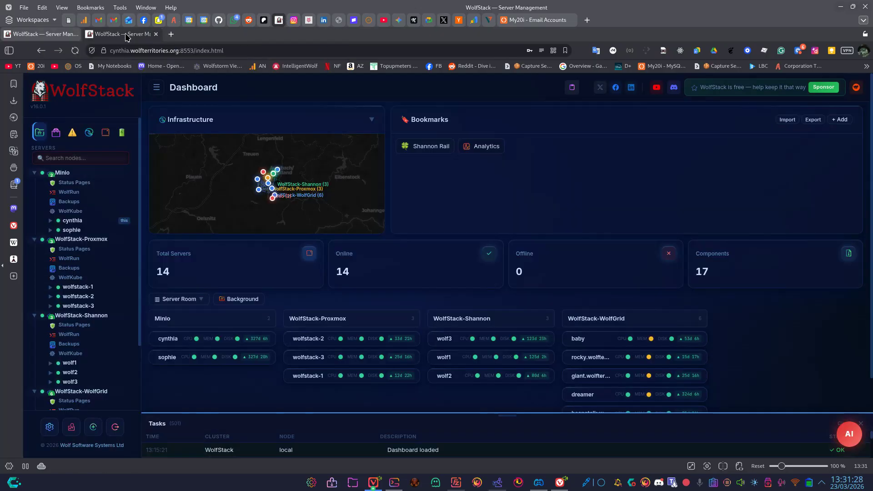
pyautogui.click(79, 221)
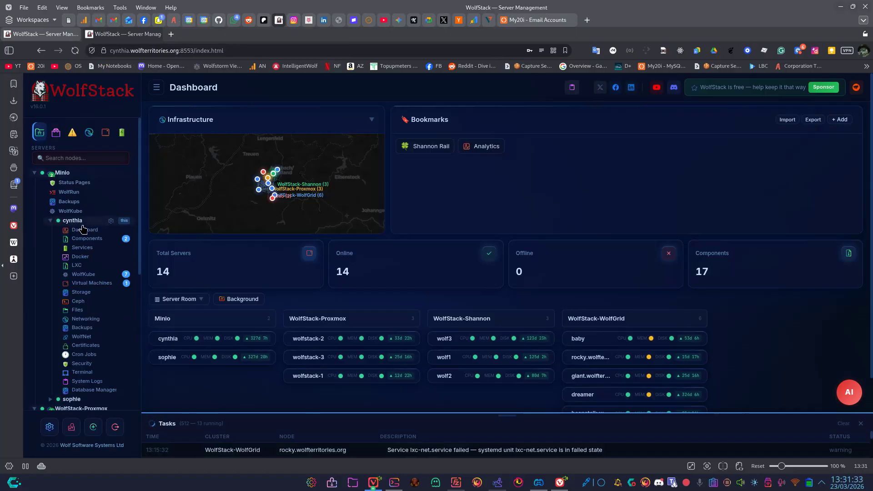
pyautogui.click(87, 319)
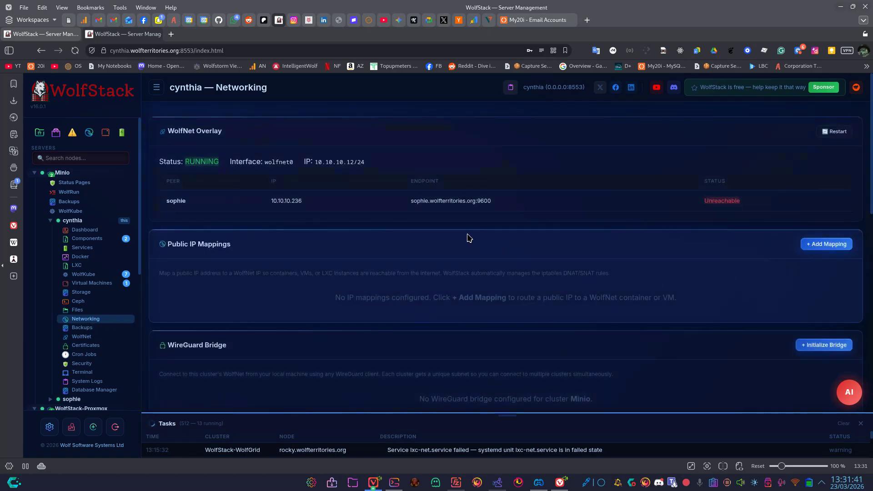
# Draft a public IP mapping on cynthia with 148.251.9.12 as the public IP and cancel it
pyautogui.click(497, 193)
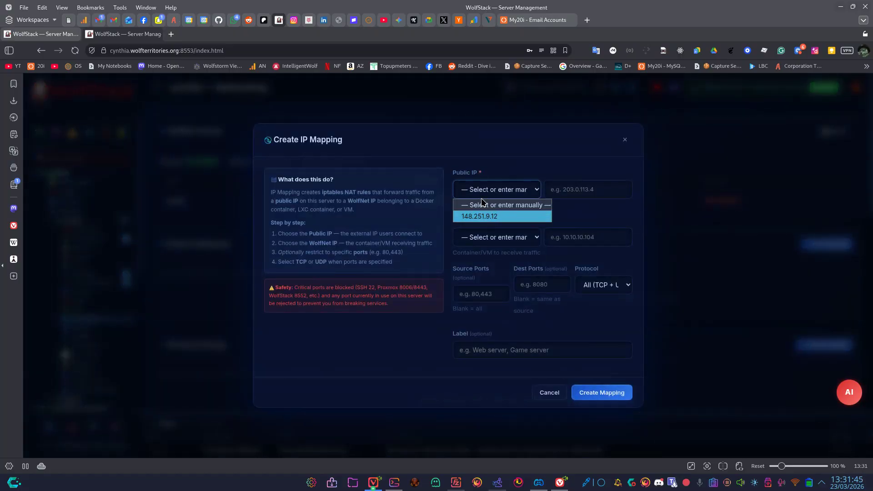
pyautogui.press('Return')
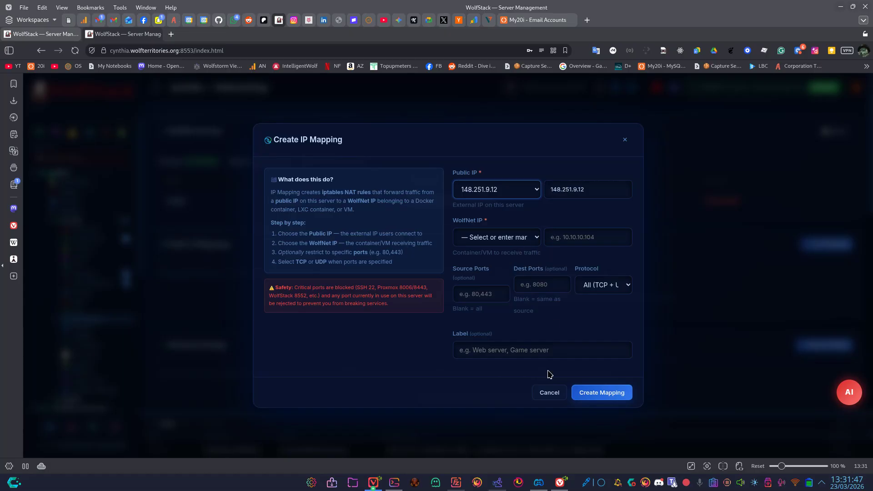
pyautogui.click(549, 394)
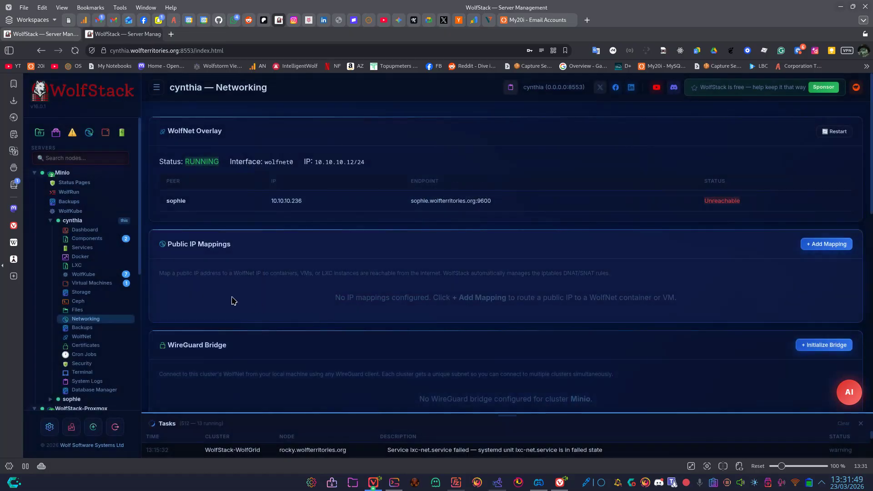
# View the services of the wolfkube Kubernetes cluster under Minio's WolfKube
pyautogui.click(94, 212)
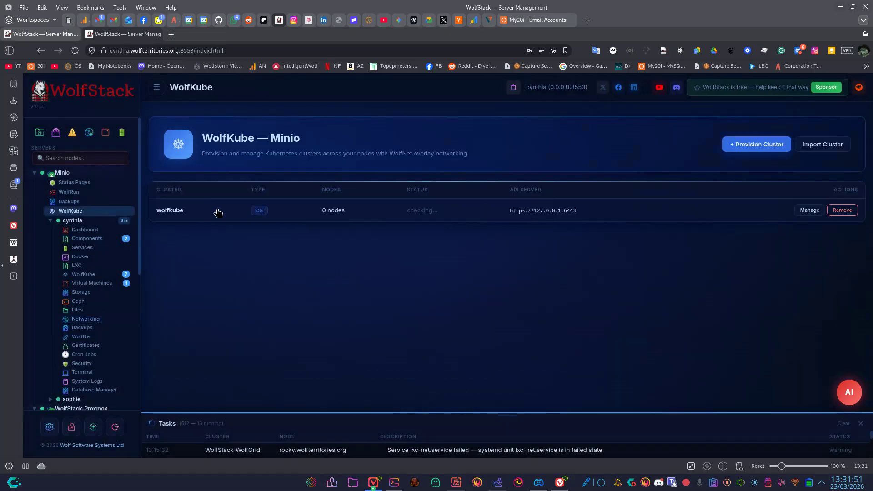
pyautogui.click(555, 214)
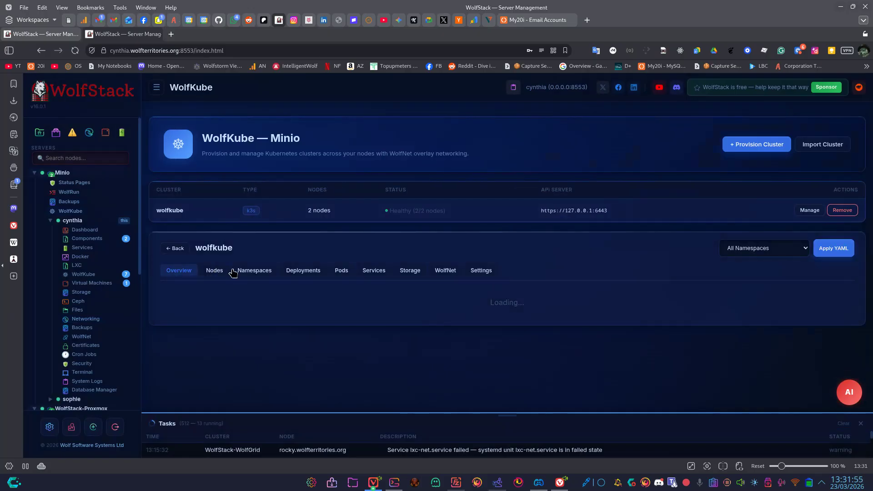
pyautogui.click(367, 272)
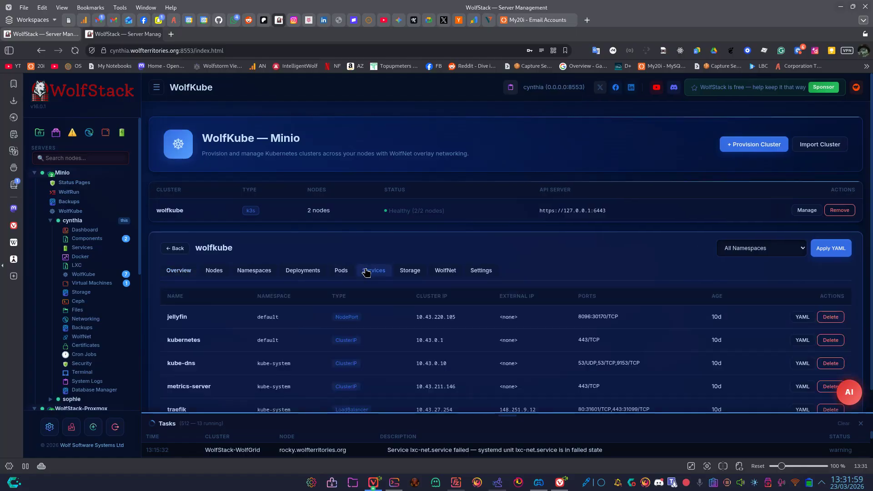
# Examine the wolfkube cluster's WolfNet details, including the local WolfNet IP, node status and jellyfin's load balancer entry
pyautogui.click(446, 272)
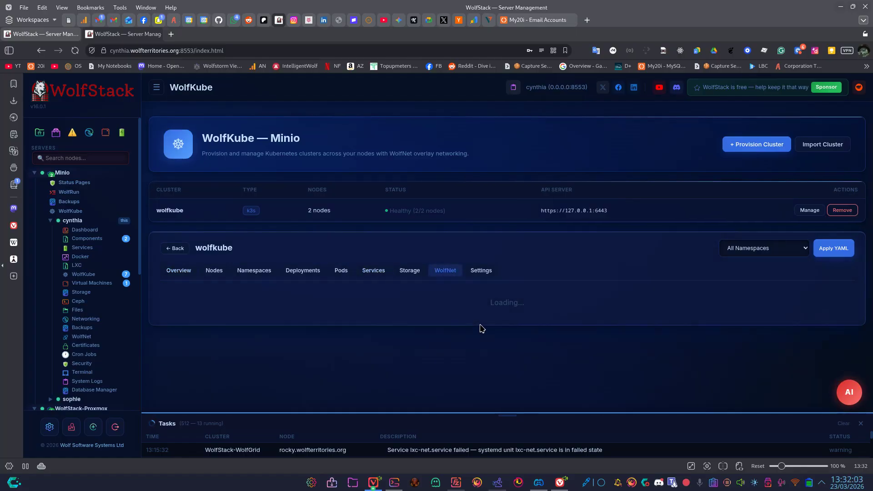
pyautogui.scroll(-2, 338, 296)
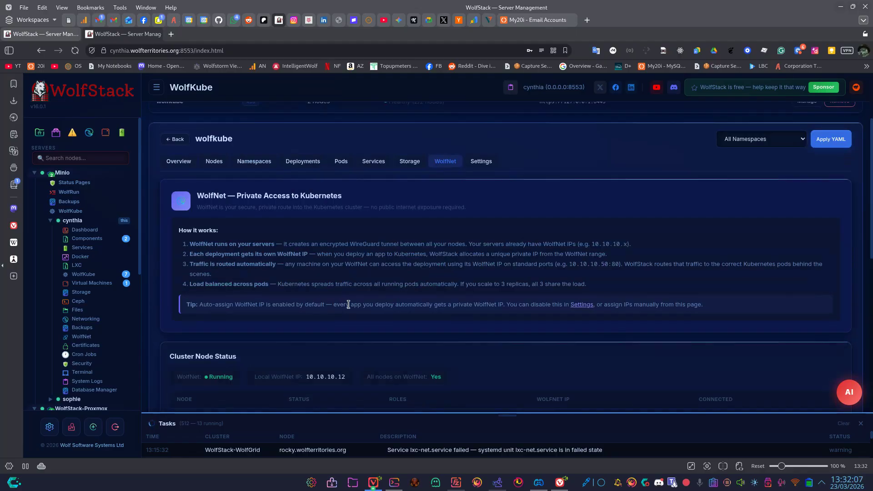
pyautogui.scroll(-1, 338, 296)
pyautogui.moveTo(306, 322); pyautogui.dragTo(349, 324)
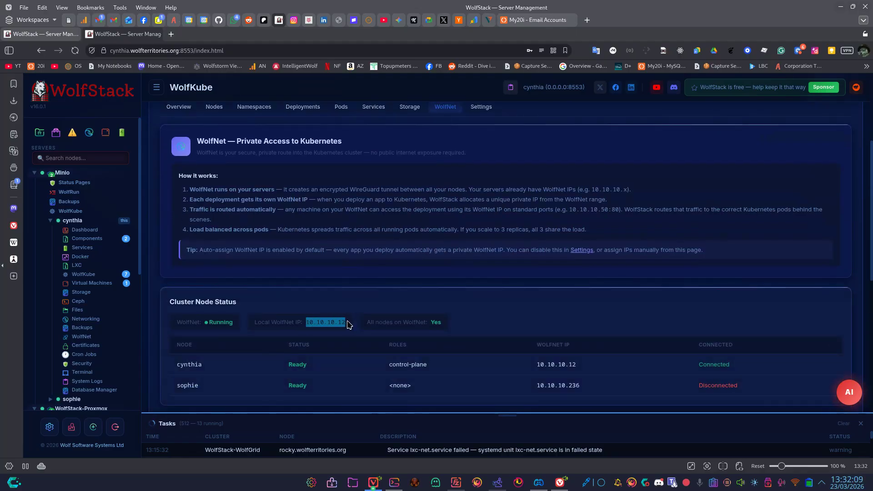
pyautogui.scroll(-5, 487, 283)
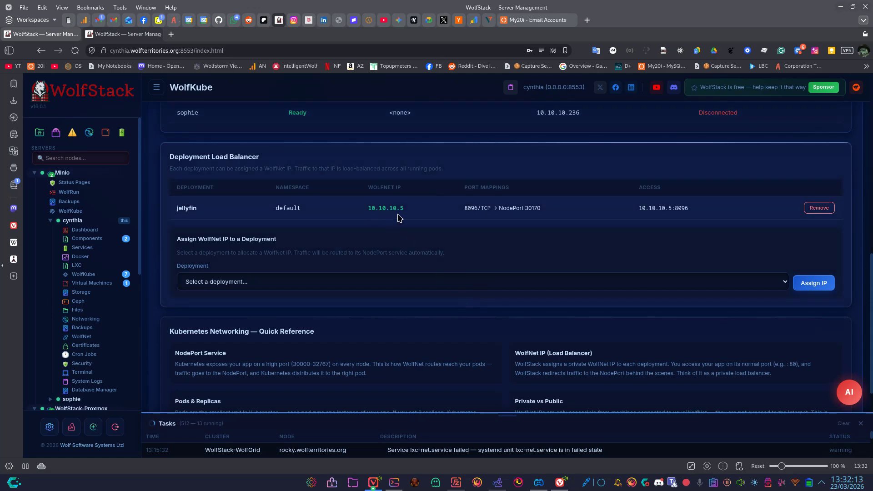
pyautogui.doubleClick(186, 207)
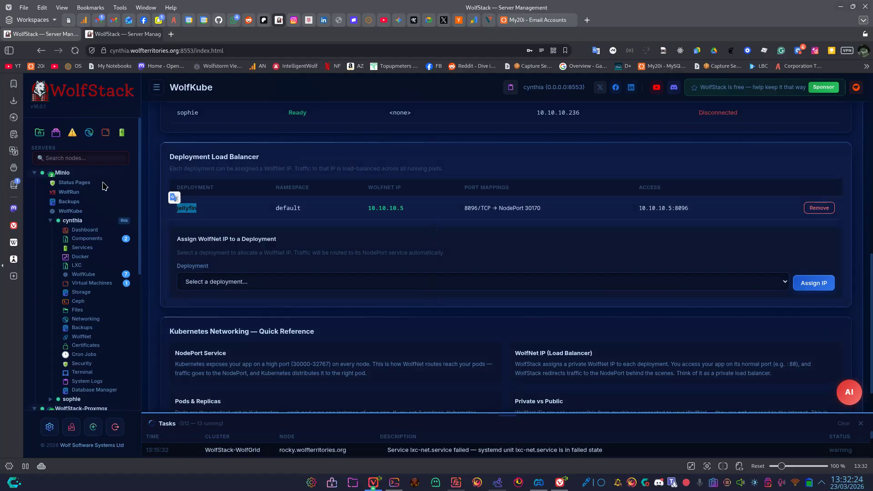
# Browse the App Store's Database, Web and Monitoring applications
pyautogui.click(55, 134)
pyautogui.click(492, 186)
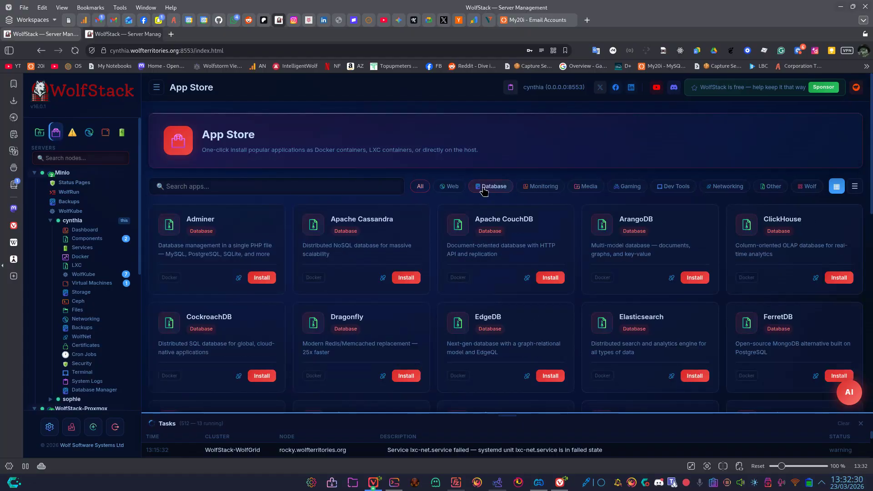
pyautogui.click(444, 187)
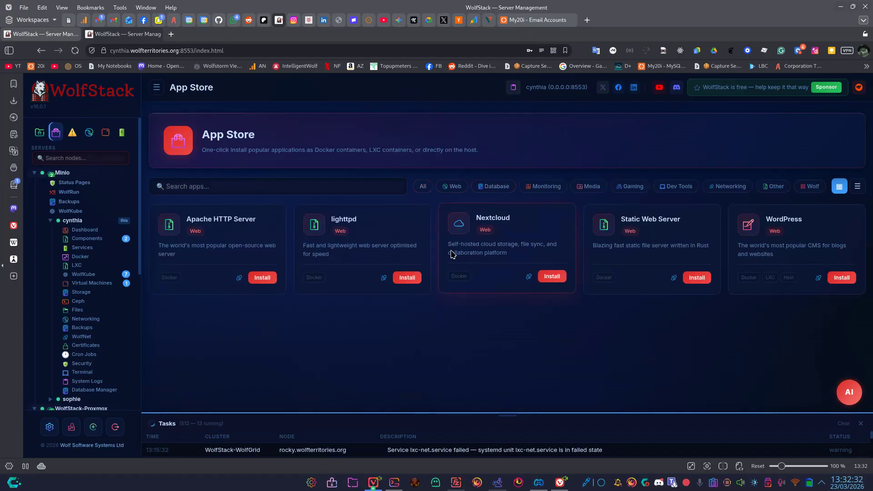
pyautogui.click(537, 189)
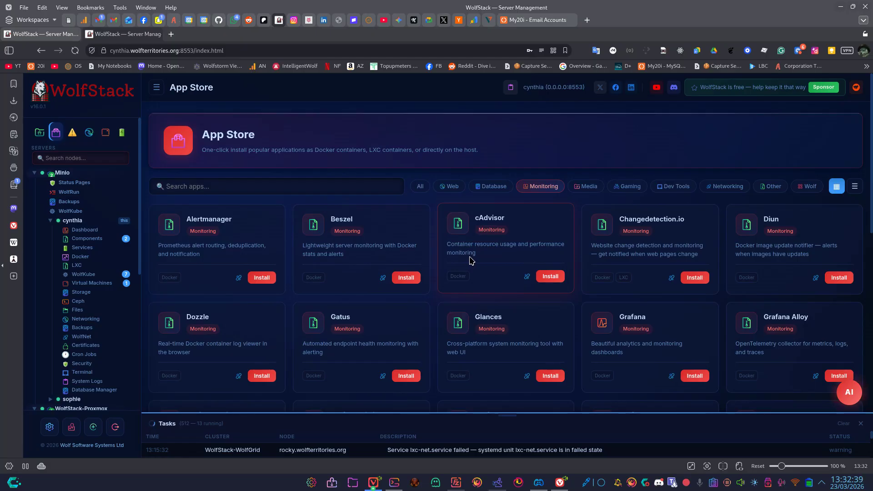
pyautogui.scroll(-5, 624, 168)
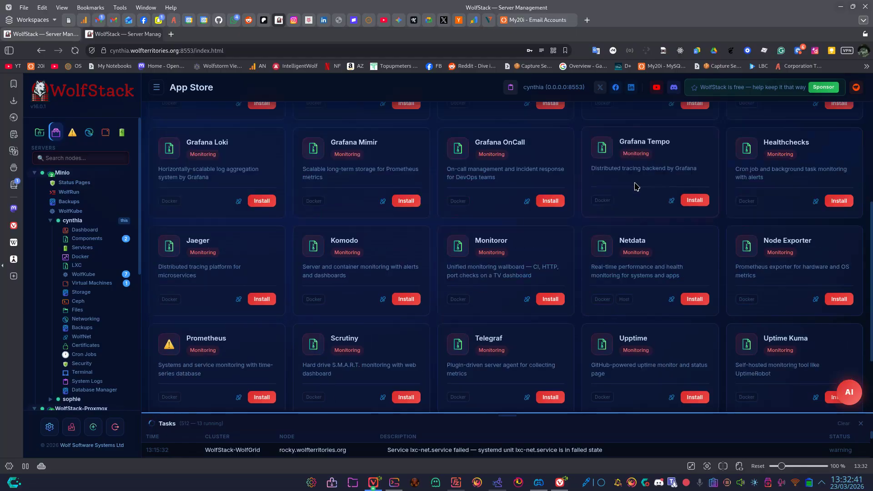
pyautogui.scroll(4, 623, 160)
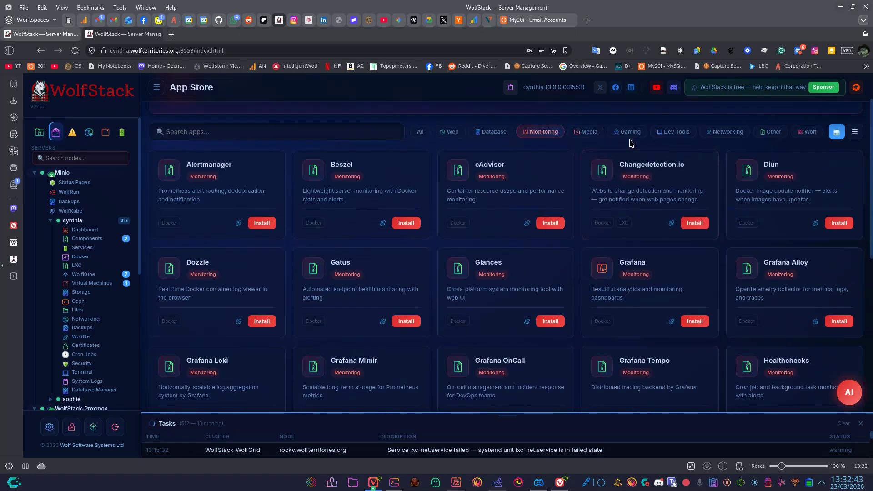
# Show the Gaming apps, examine the Enshrouded installation form, and cancel it
pyautogui.click(630, 133)
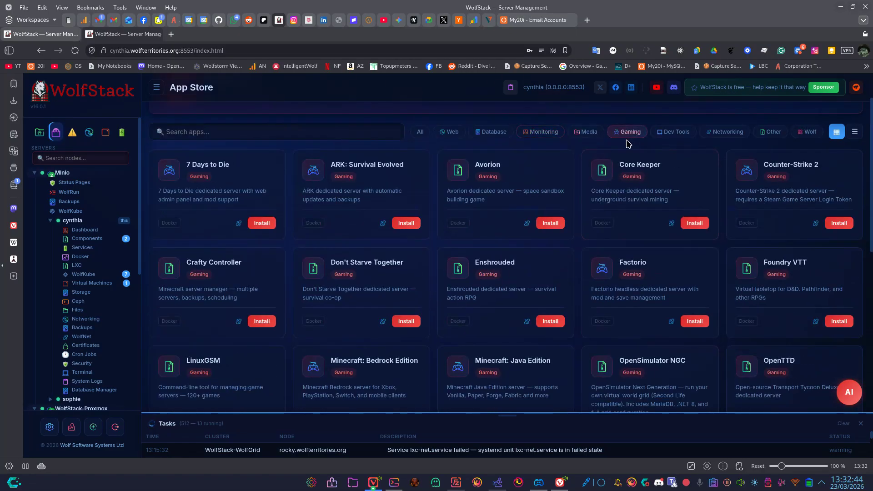
pyautogui.click(549, 327)
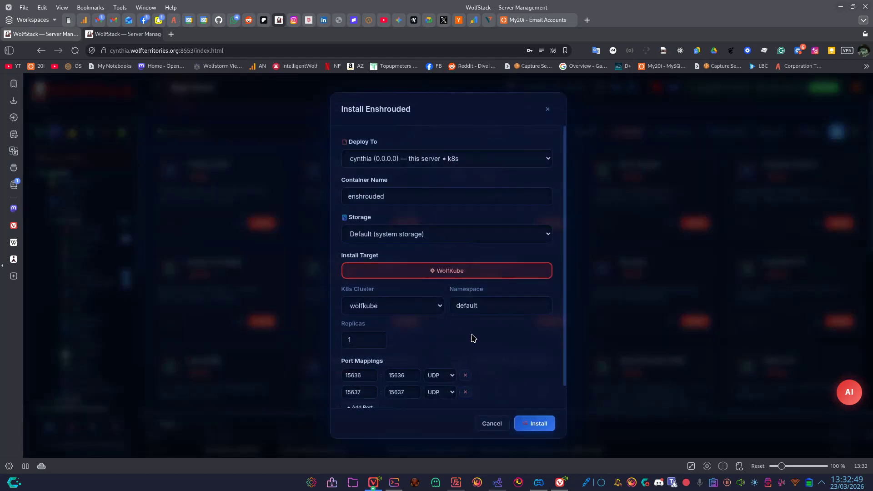
pyautogui.click(491, 422)
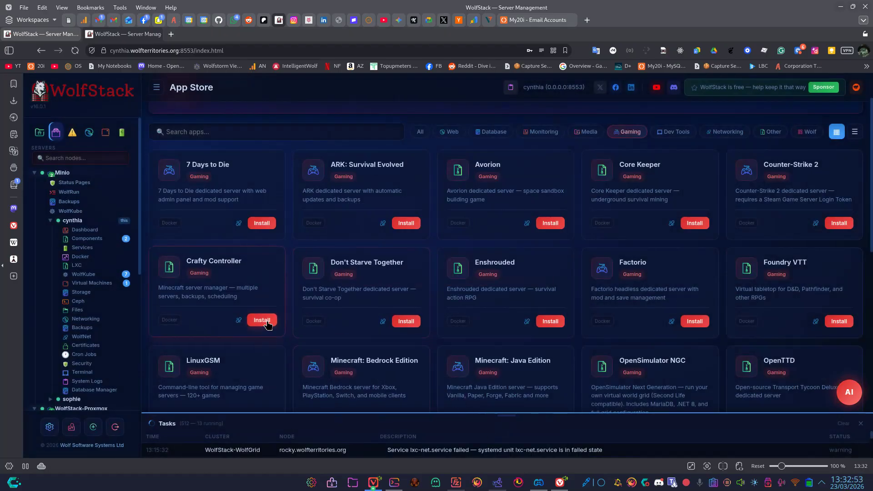
# View cynthia's virtual machines and check the Windows Setup progress in the VM console, moving the console aside again
pyautogui.click(97, 285)
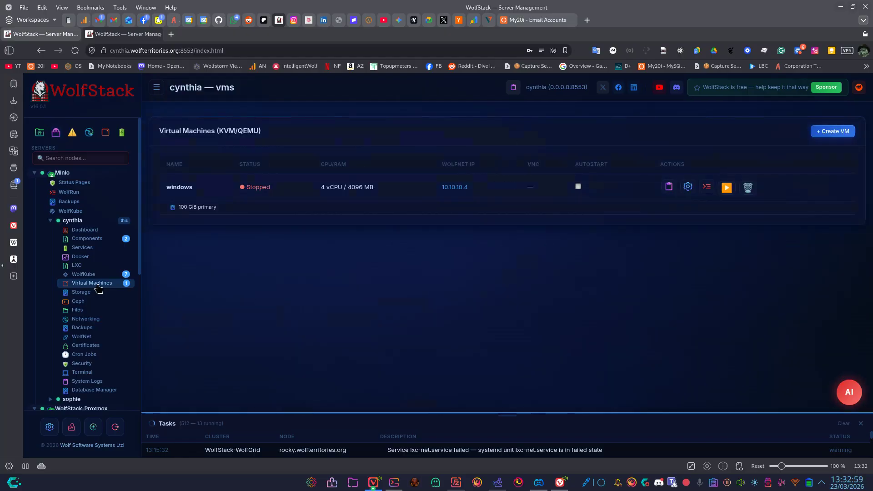
pyautogui.click(104, 284)
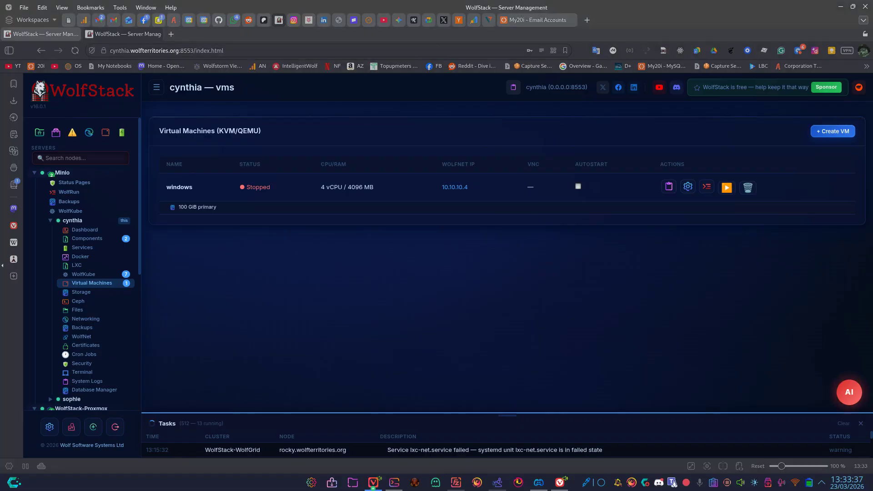
pyautogui.moveTo(0, 132); pyautogui.dragTo(587, 85)
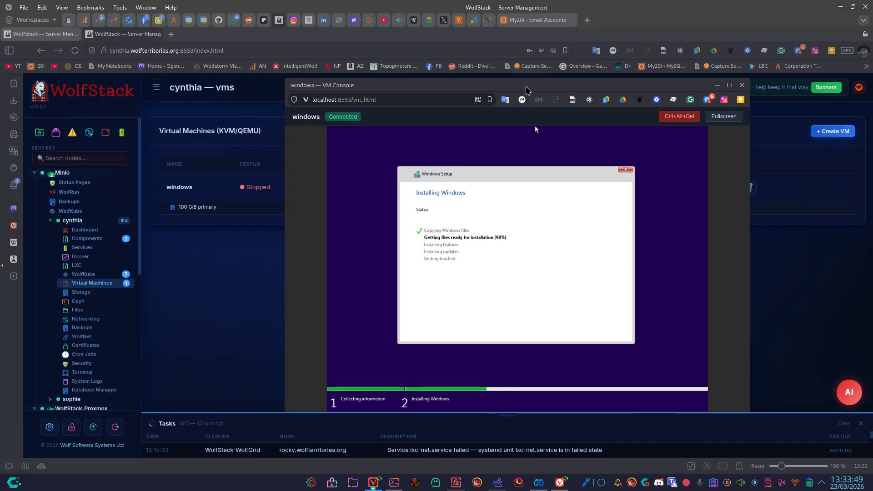
pyautogui.moveTo(526, 88); pyautogui.dragTo(0, 105)
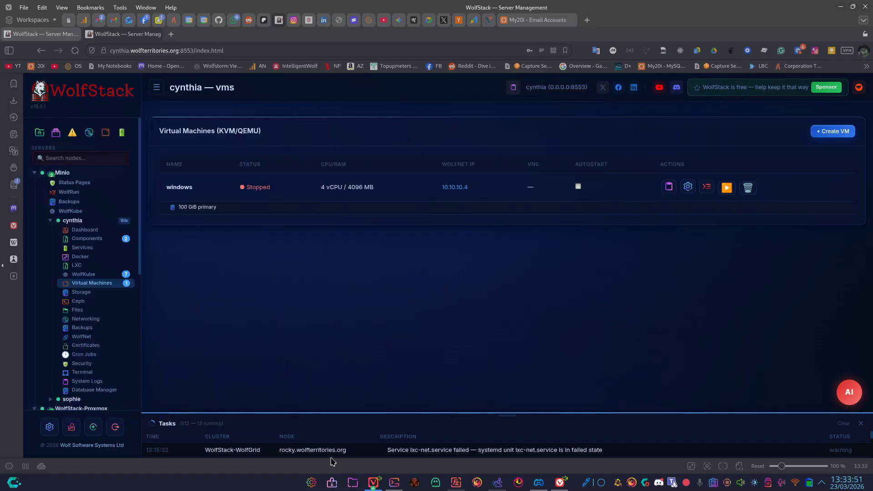
# Enlarge the Tasks list, review its warnings and running upgrades, and shrink it again
pyautogui.moveTo(342, 415); pyautogui.dragTo(337, 308)
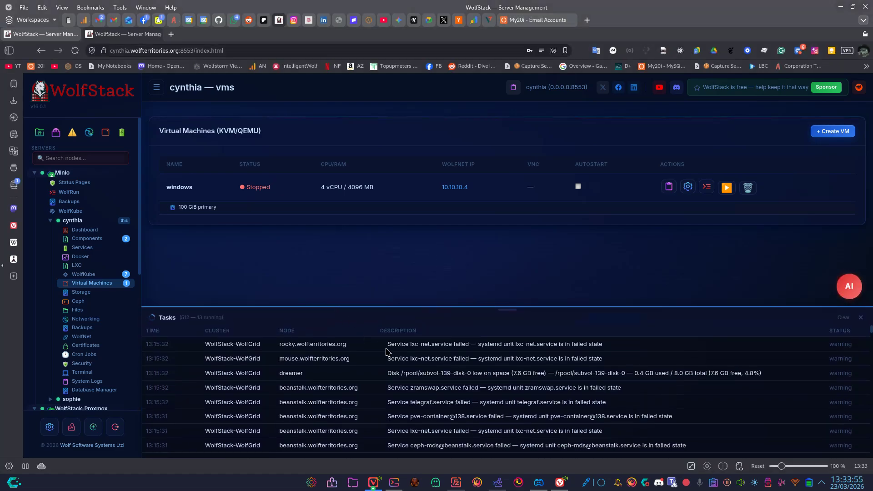
pyautogui.scroll(-10, 392, 373)
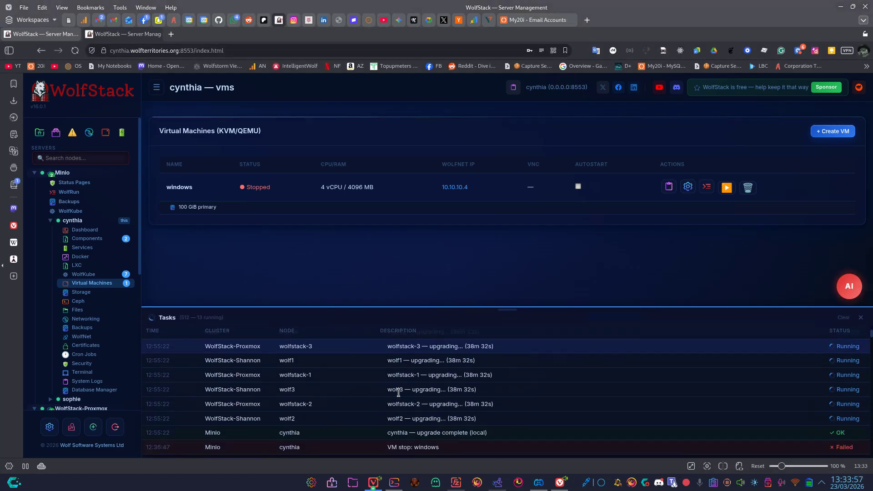
pyautogui.scroll(10, 400, 381)
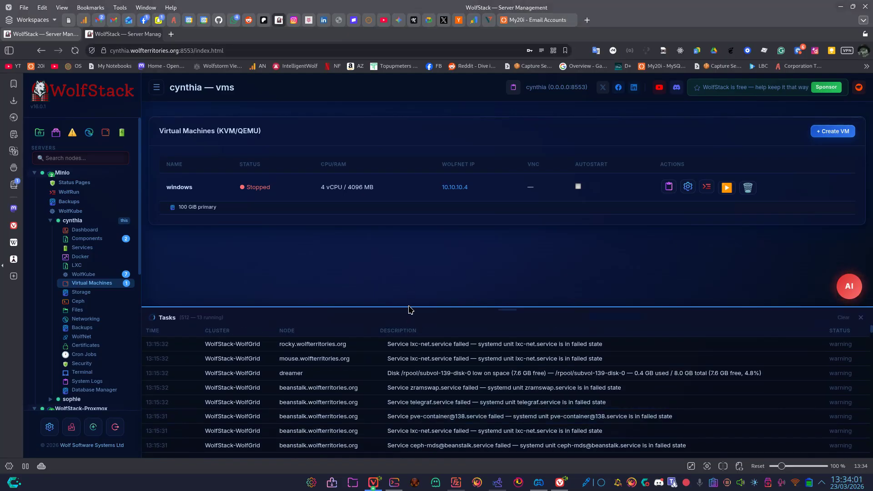
pyautogui.moveTo(409, 309); pyautogui.dragTo(407, 400)
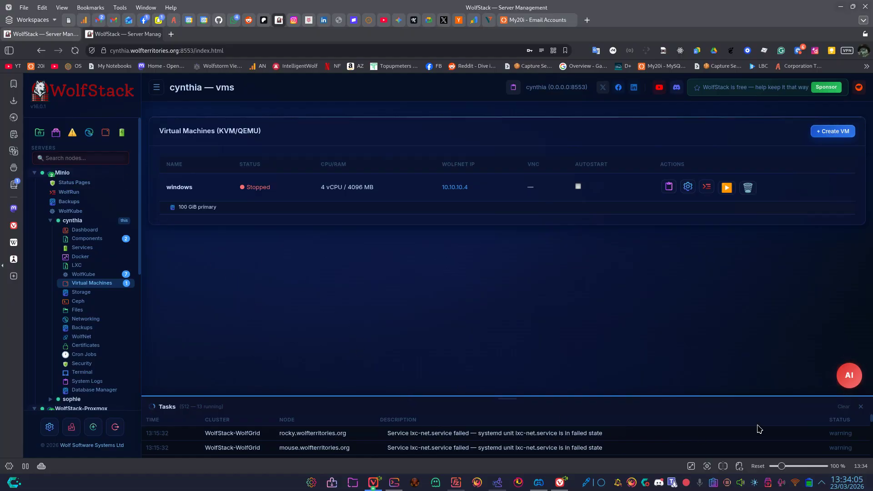
pyautogui.hotkey('ctrl', 'a')
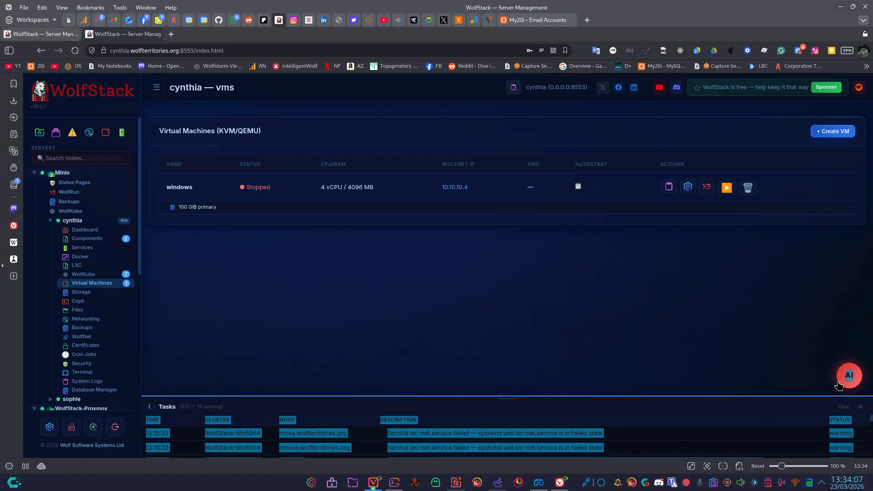
pyautogui.click(685, 359)
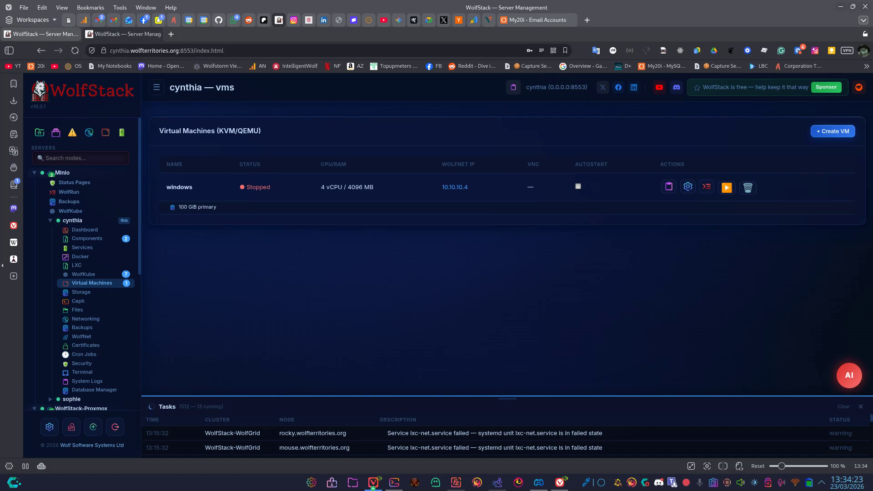
# Bring the VM console back into view, restart Windows to continue the setup, and close the console
pyautogui.moveTo(0, 68); pyautogui.dragTo(506, 67)
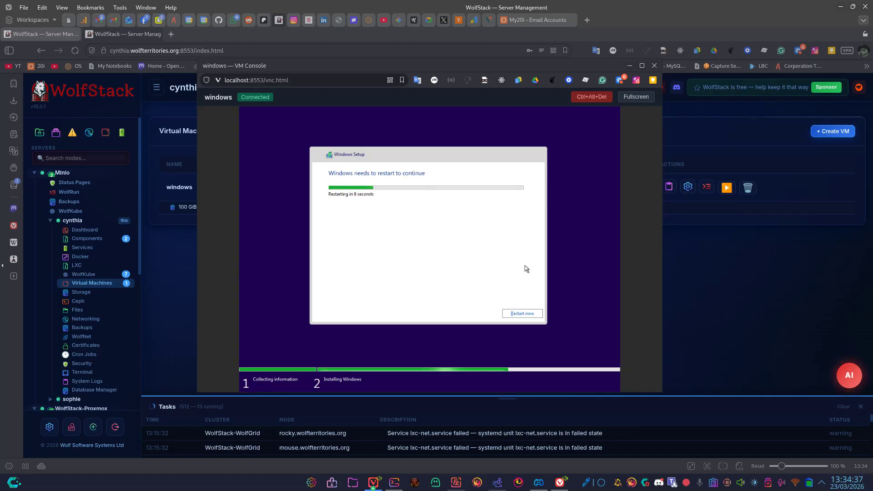
pyautogui.click(507, 315)
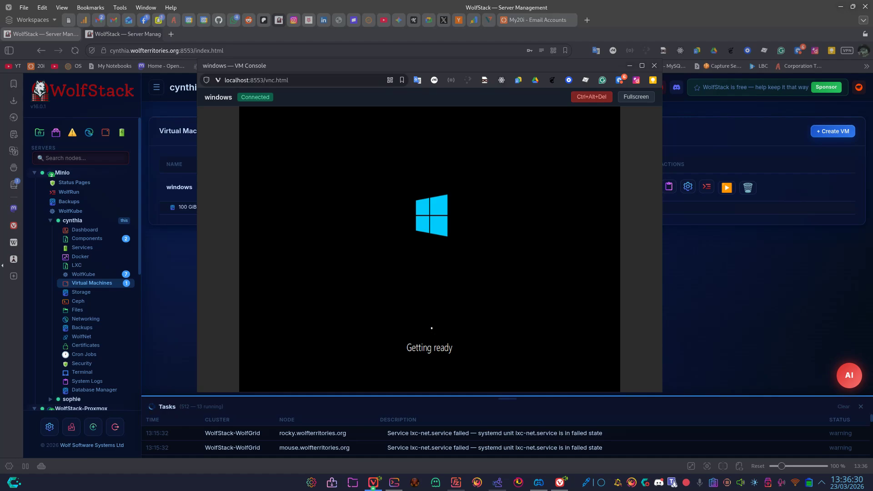
pyautogui.click(654, 65)
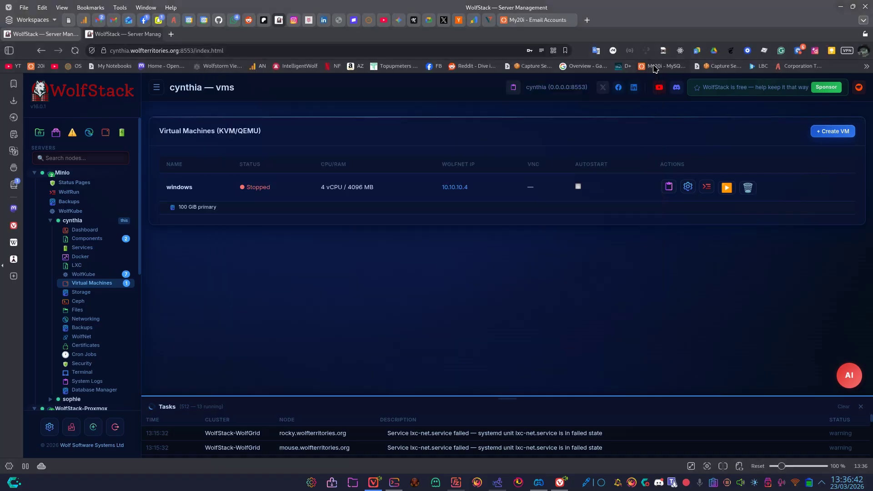
# Check the settings of cynthia's windows VM, start the VM, and maximize its console
pyautogui.click(688, 187)
pyautogui.click(490, 373)
pyautogui.click(727, 188)
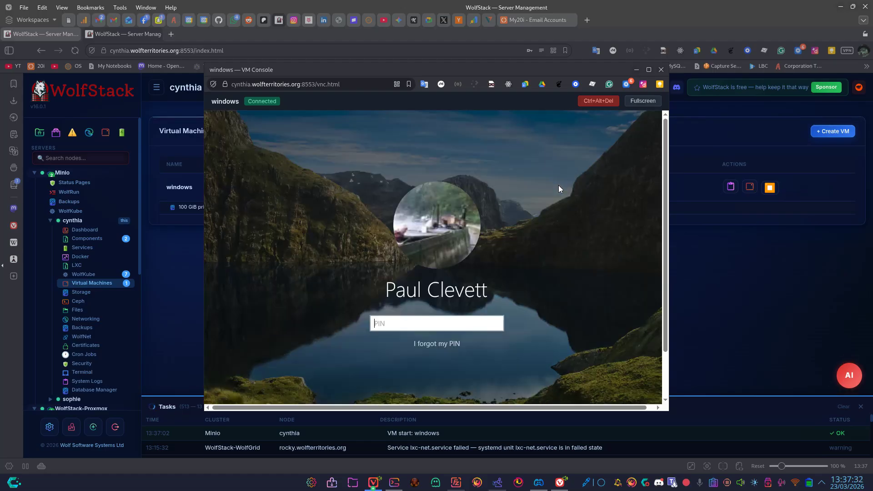
pyautogui.click(649, 70)
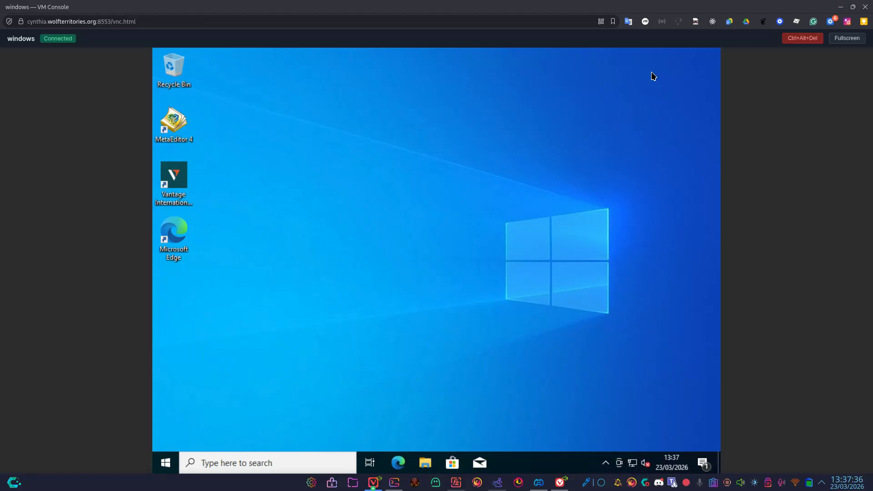
# View the Windows Start menu, launch Vantage International MT4 from the desktop, and close it after viewing its chart
pyautogui.click(168, 463)
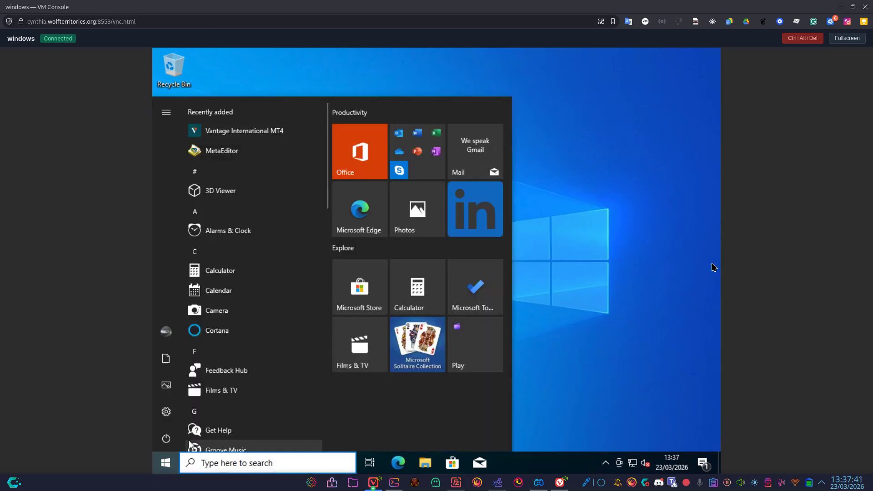
pyautogui.click(181, 179)
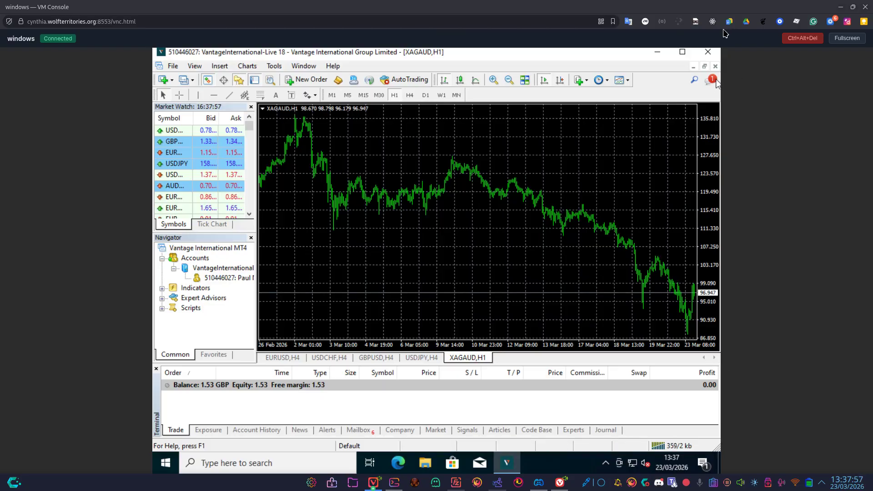
pyautogui.click(709, 51)
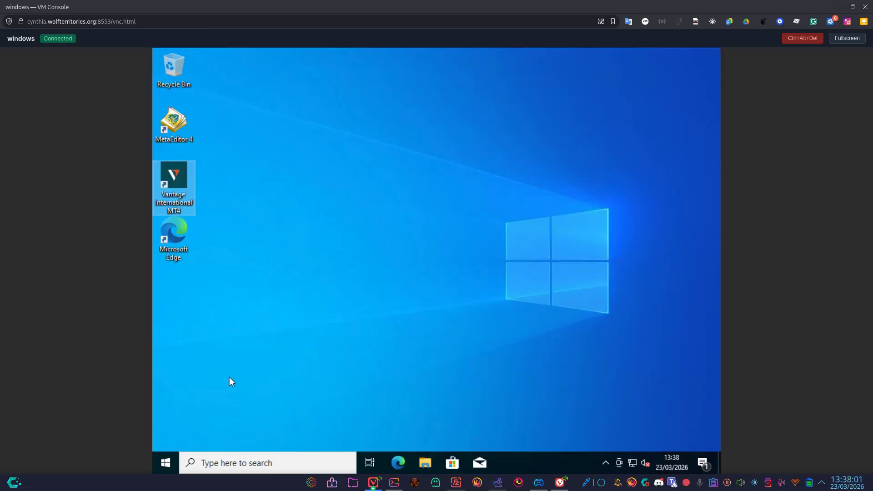
# Shut down Windows inside the VM, restore the console window's size, and close it
pyautogui.click(166, 462)
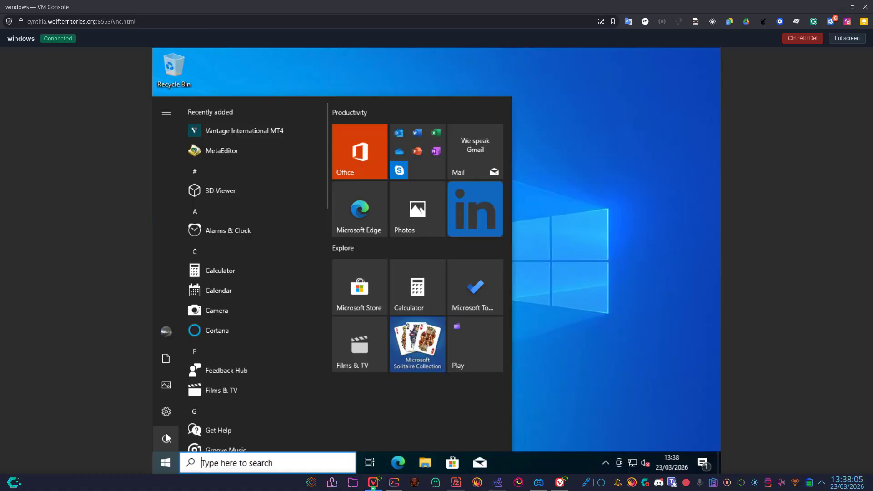
pyautogui.click(165, 433)
pyautogui.click(192, 394)
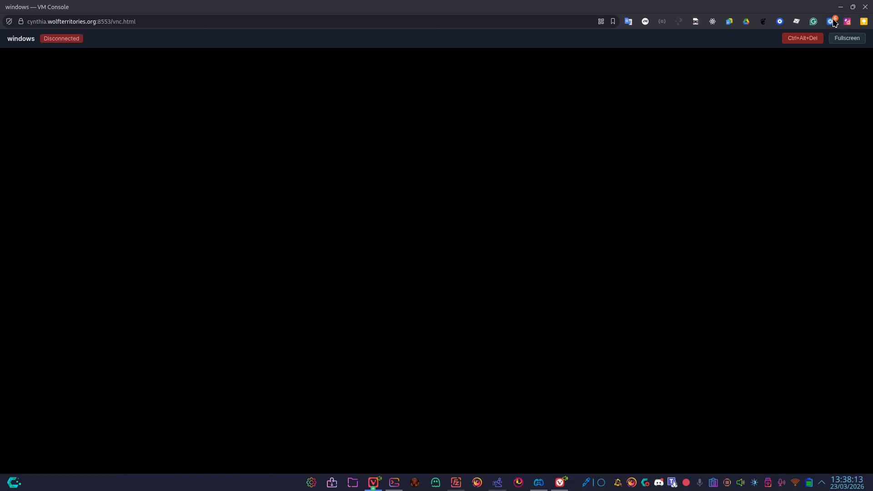
pyautogui.click(853, 7)
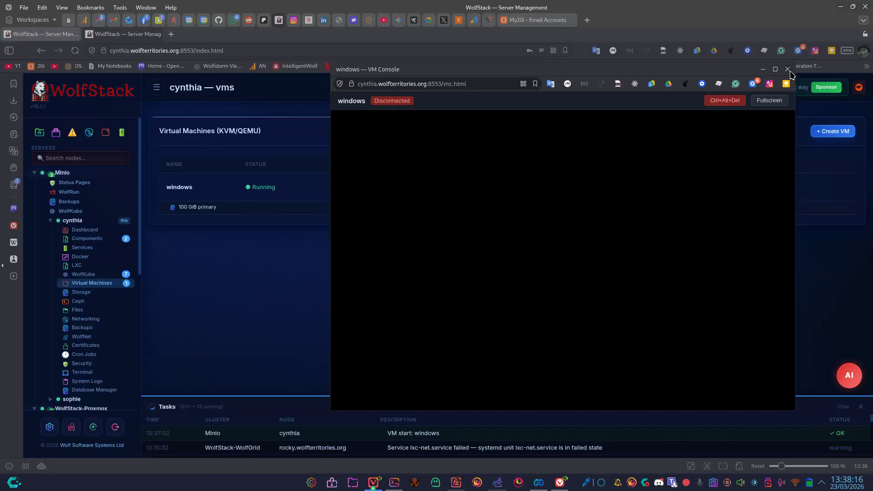
pyautogui.click(788, 69)
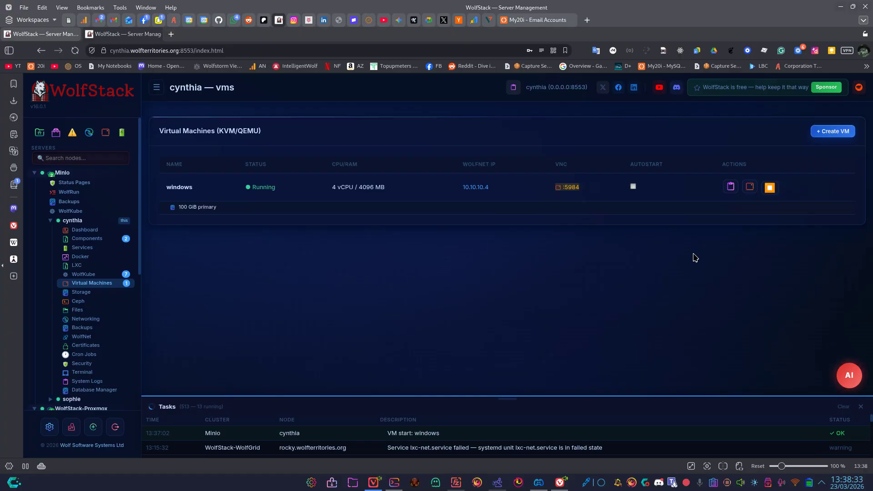
# Begin a new LXC container on cynthia, filtering templates by "deb" and choosing the debian trixie amd64 server image
pyautogui.click(76, 265)
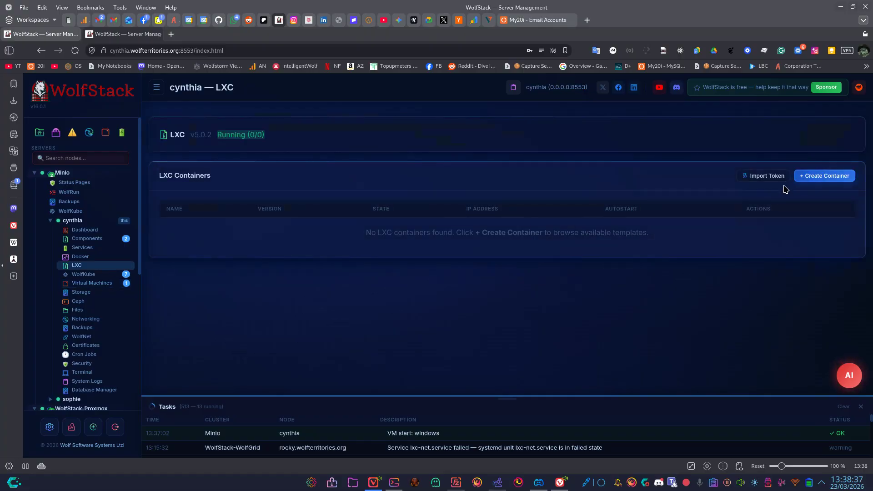
pyautogui.click(800, 178)
pyautogui.write('deb')
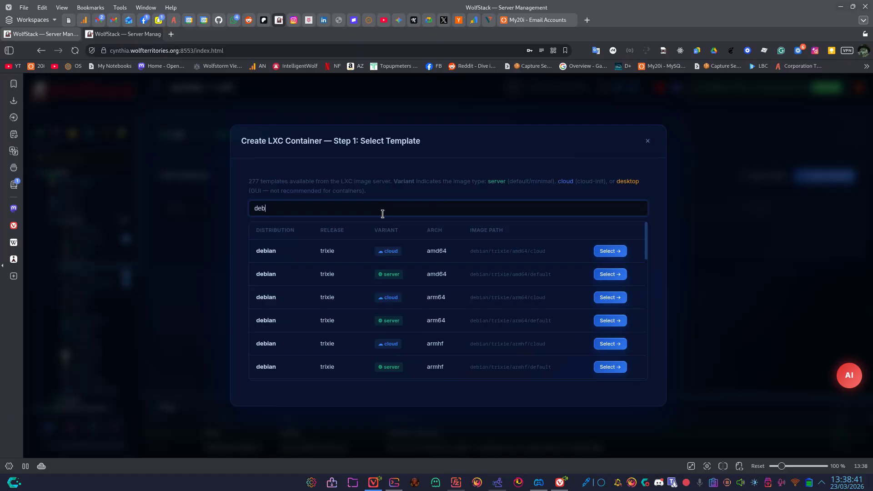
pyautogui.click(600, 275)
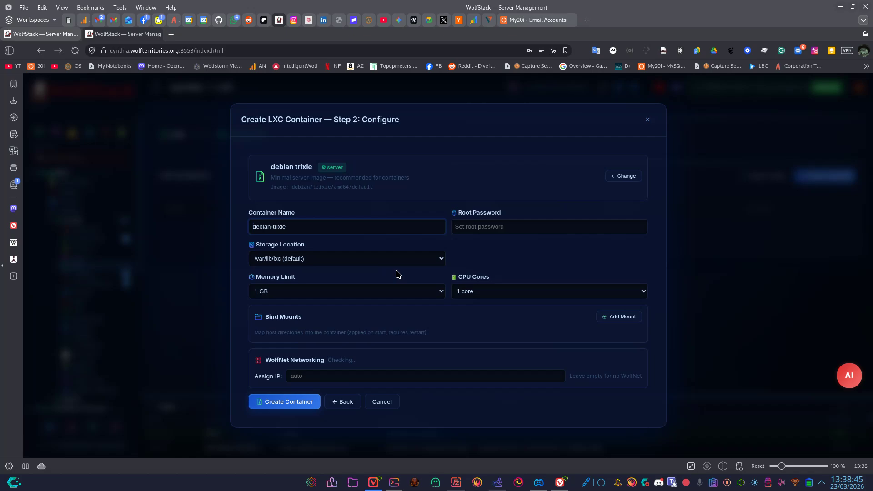
# Set the container's memory limit to 2 GB and its CPU to 2 cores, and try to create it
pyautogui.click(523, 293)
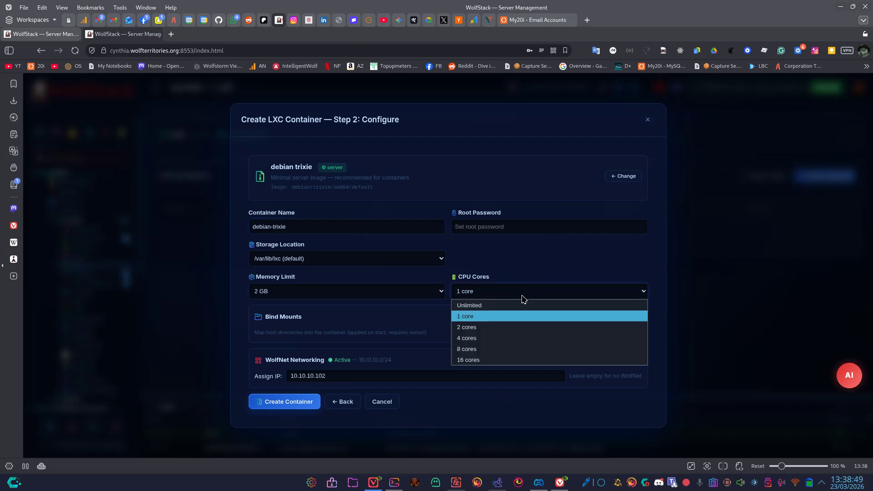
pyautogui.click(515, 328)
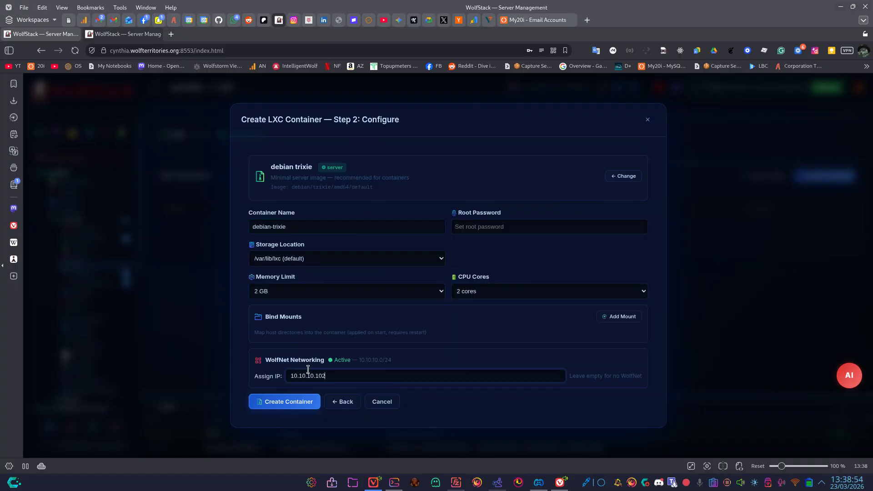
pyautogui.click(317, 401)
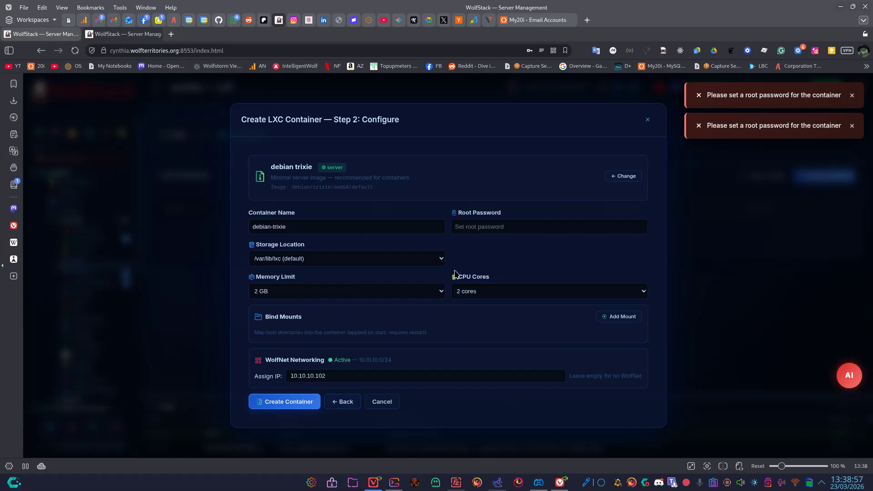
# Enter the root password, create the debian-trixie container, and start it from the LXC containers list
pyautogui.click(499, 226)
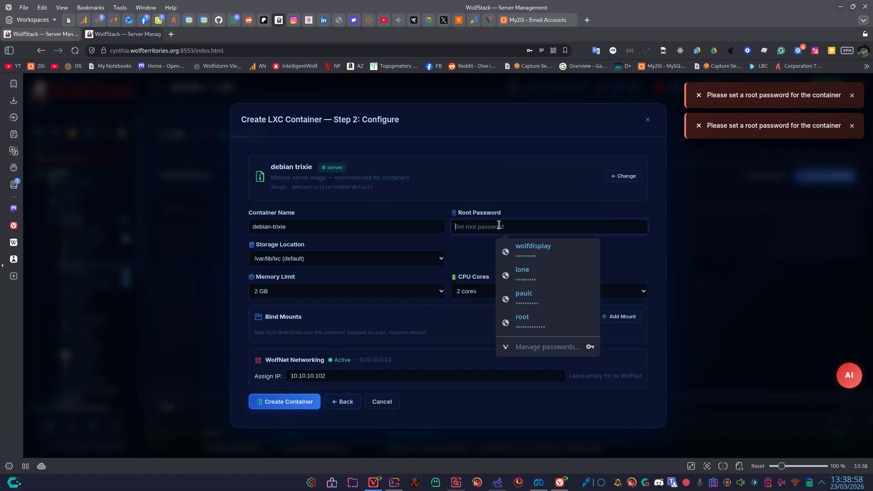
pyautogui.click(259, 406)
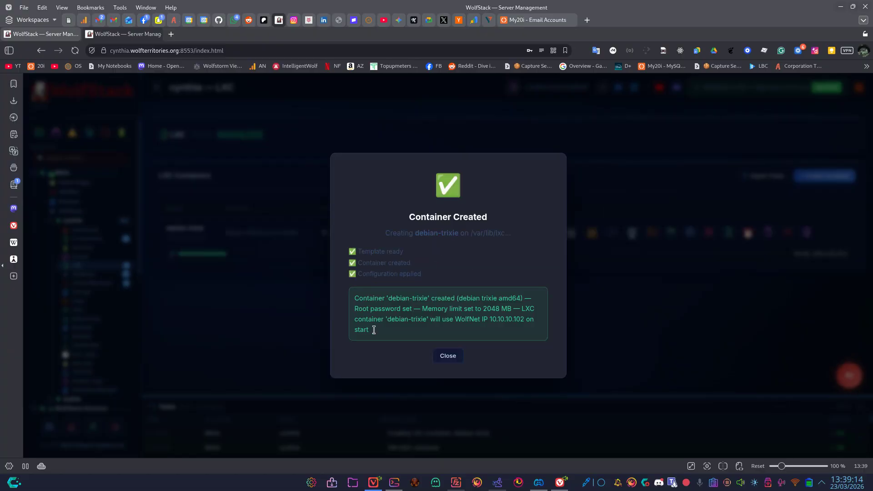
pyautogui.click(448, 356)
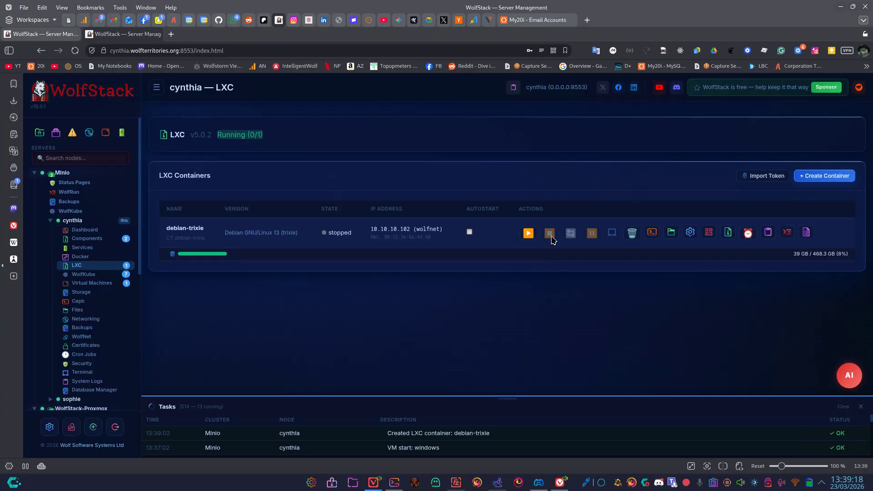
pyautogui.click(529, 234)
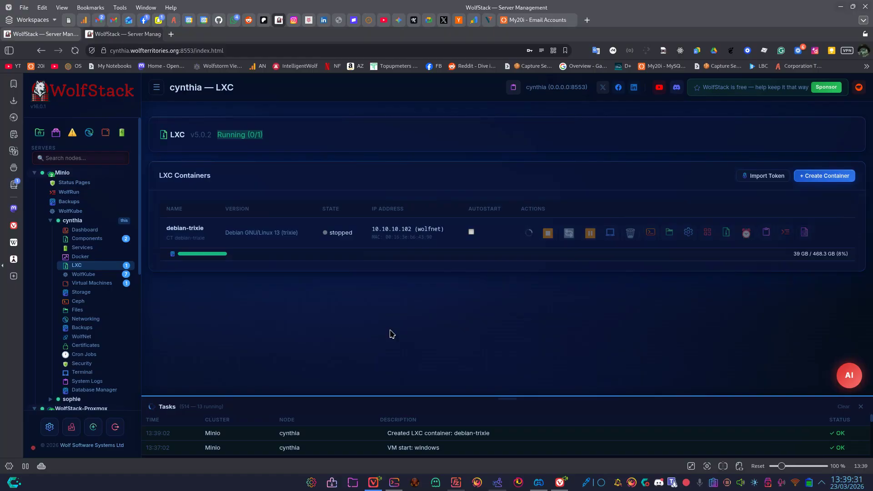
# Open wolfstack.org in a new browser tab and look through its product overview and feature comparison tables
pyautogui.click(587, 20)
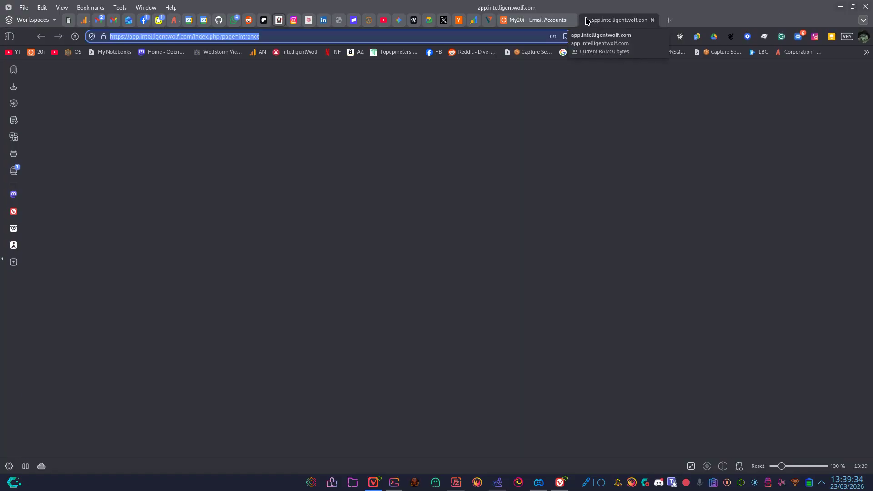
pyautogui.write('w')
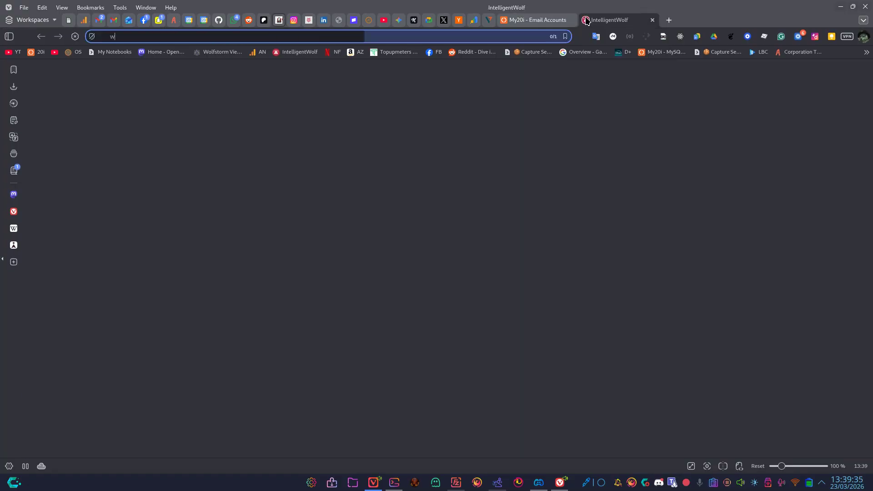
pyautogui.press('Return')
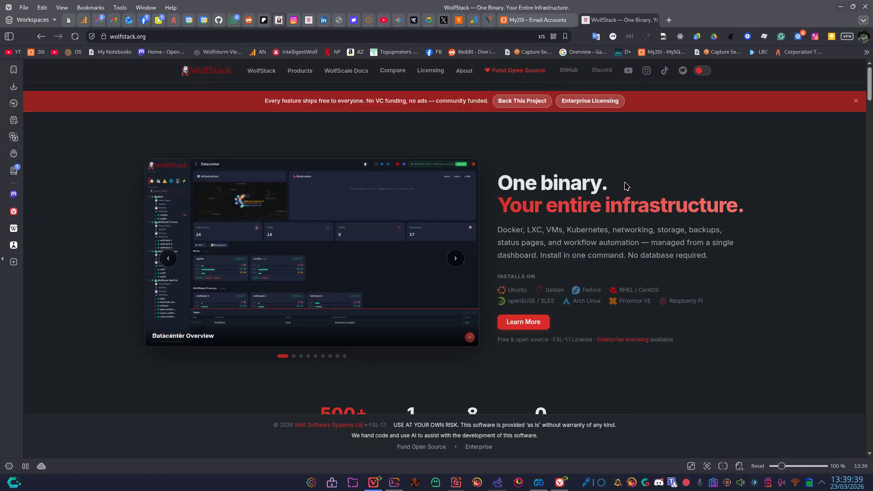
pyautogui.scroll(-6, 625, 187)
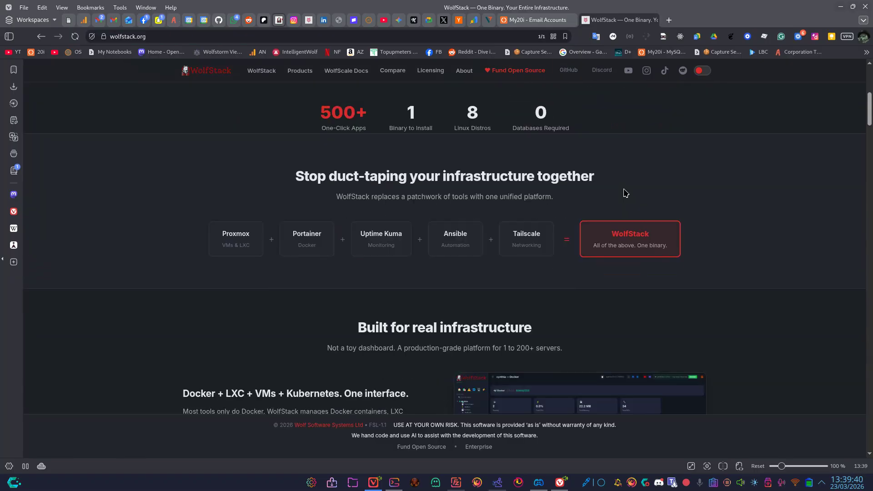
pyautogui.scroll(-15, 625, 193)
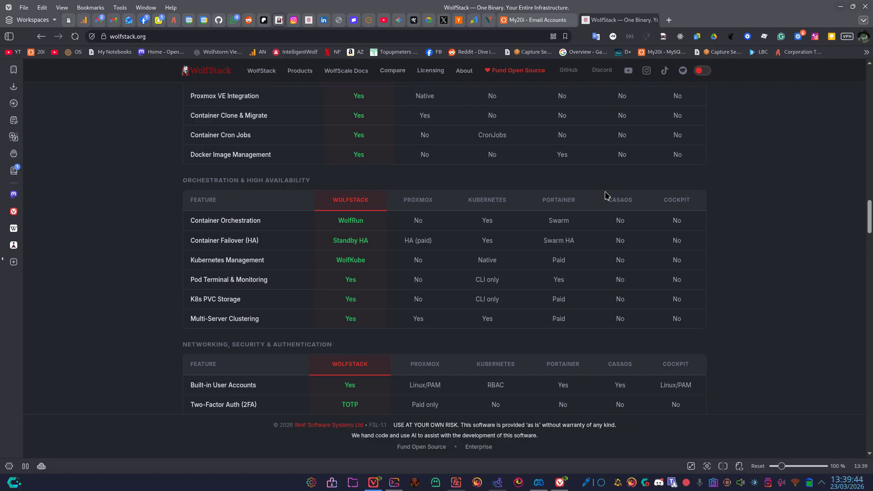
pyautogui.scroll(20, 607, 196)
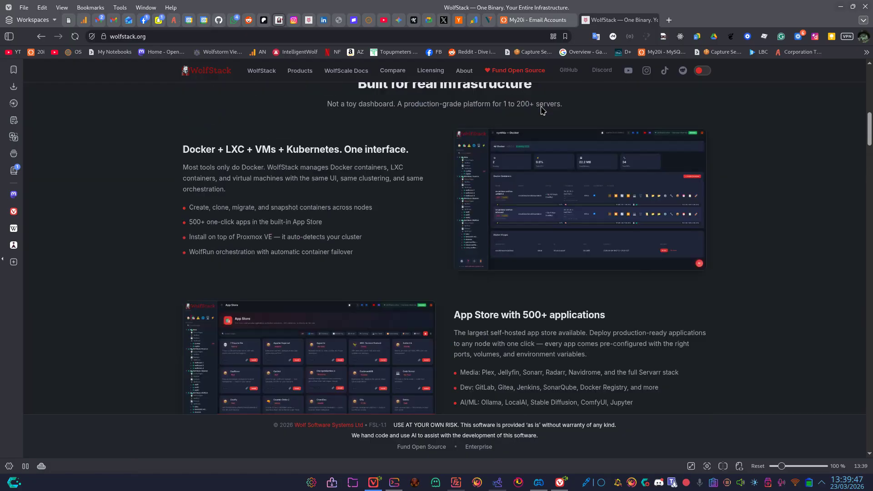